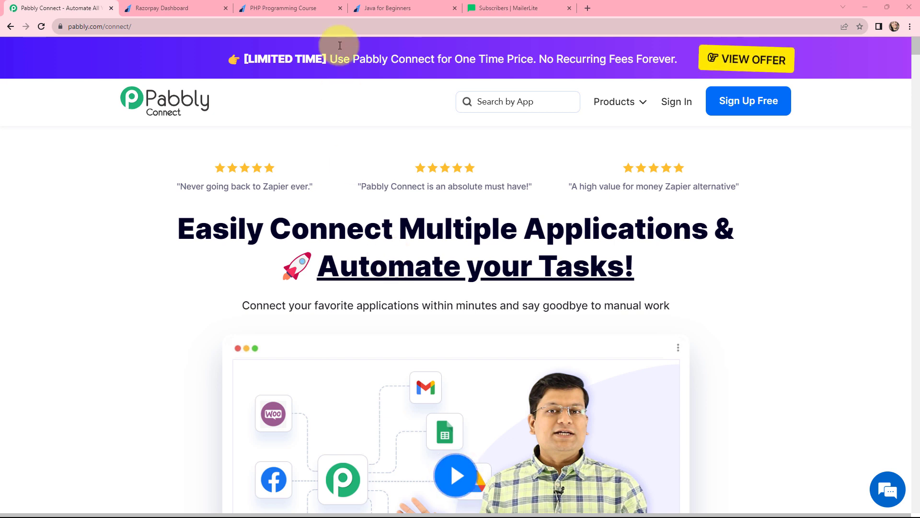
Step: Look over the PHP Programming Course and Java for Beginners payment pages
click(285, 8)
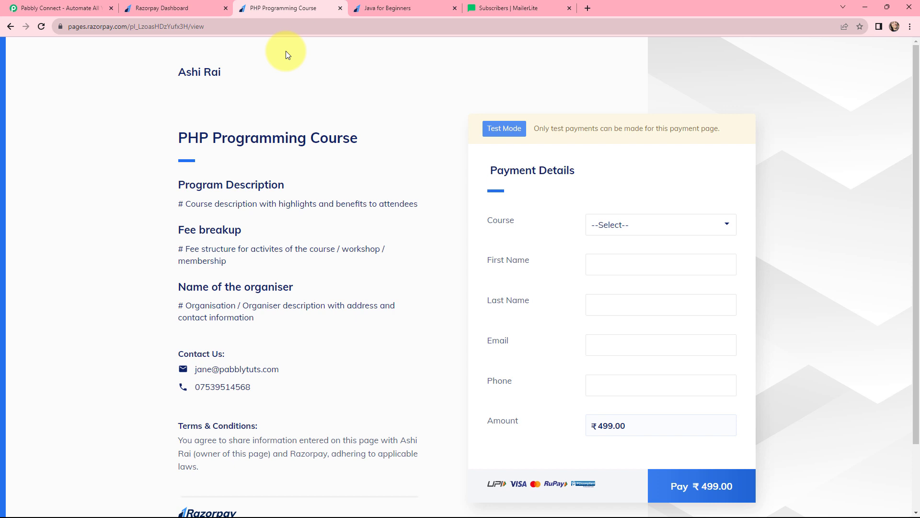
click(364, 13)
click(316, 8)
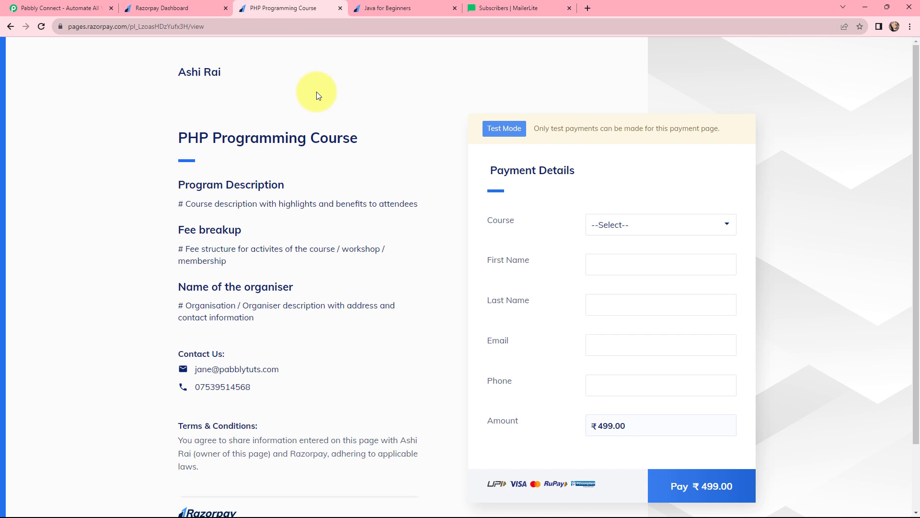
click(361, 7)
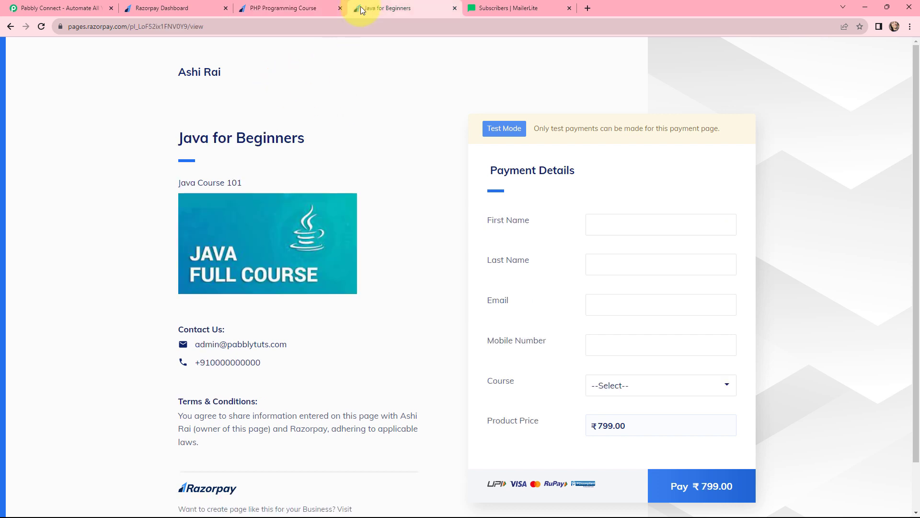
click(326, 8)
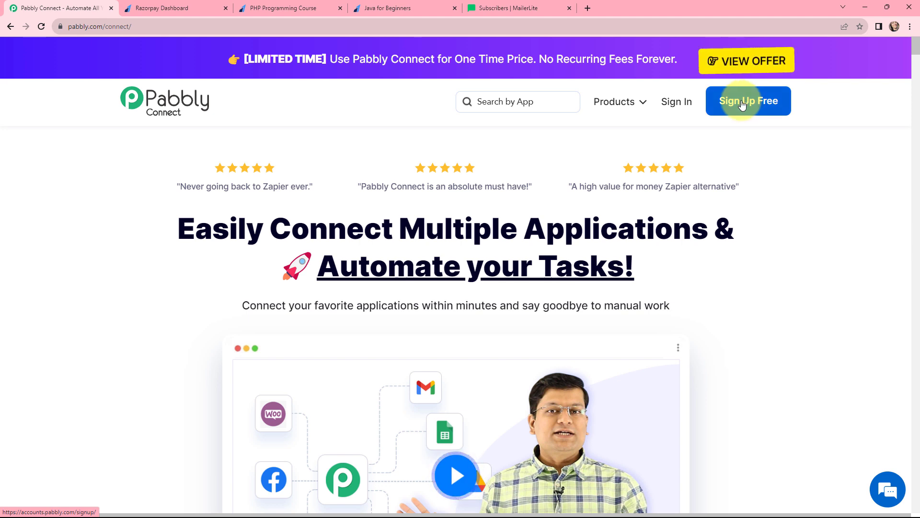
Step: Sign in to Pabbly Connect and create the 'Razorpay to MailerLite' workflow in the Razorpay folder
click(677, 104)
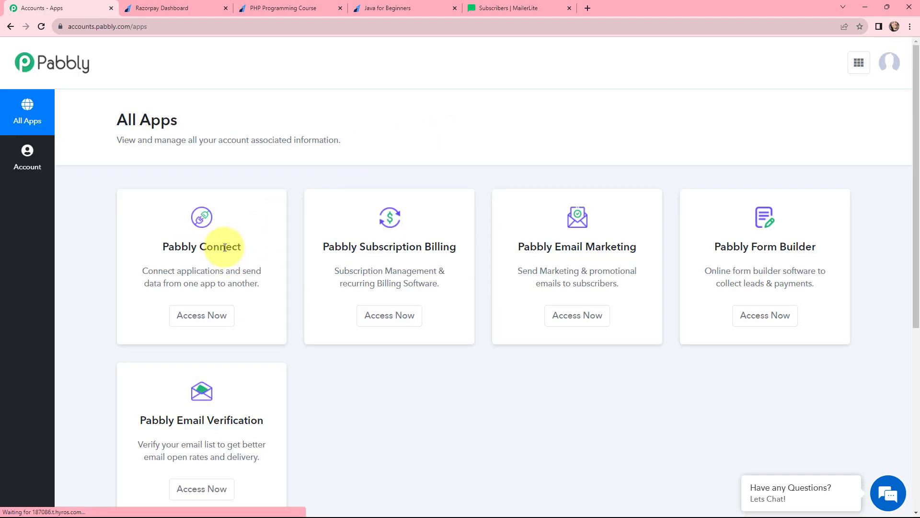
click(199, 317)
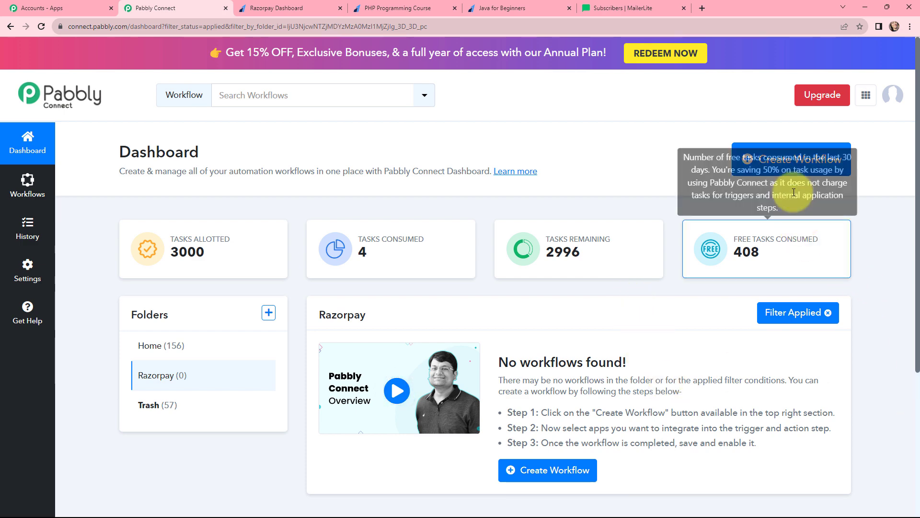
click(774, 159)
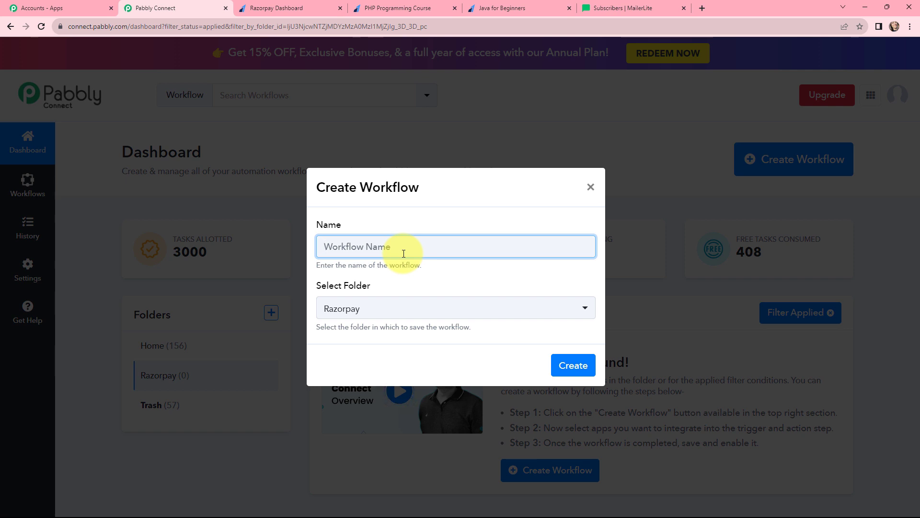
text(Razorpay to MailerLite)
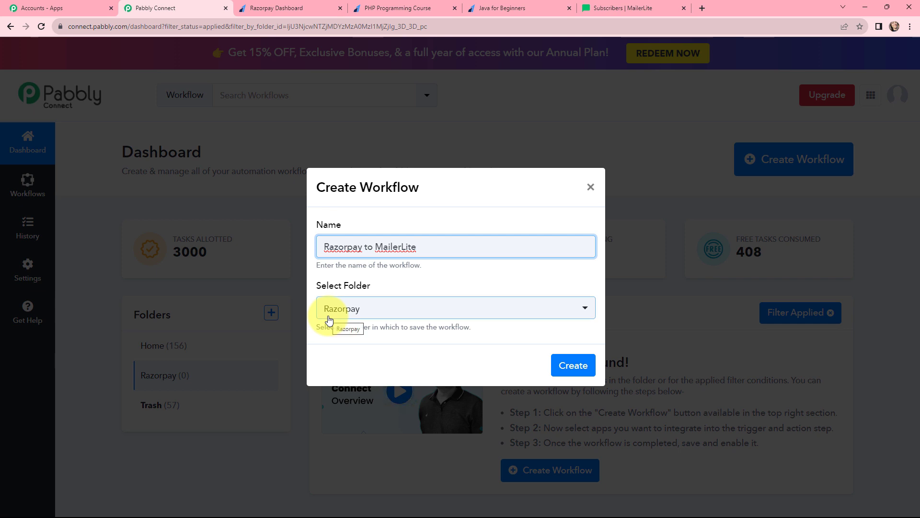
click(573, 367)
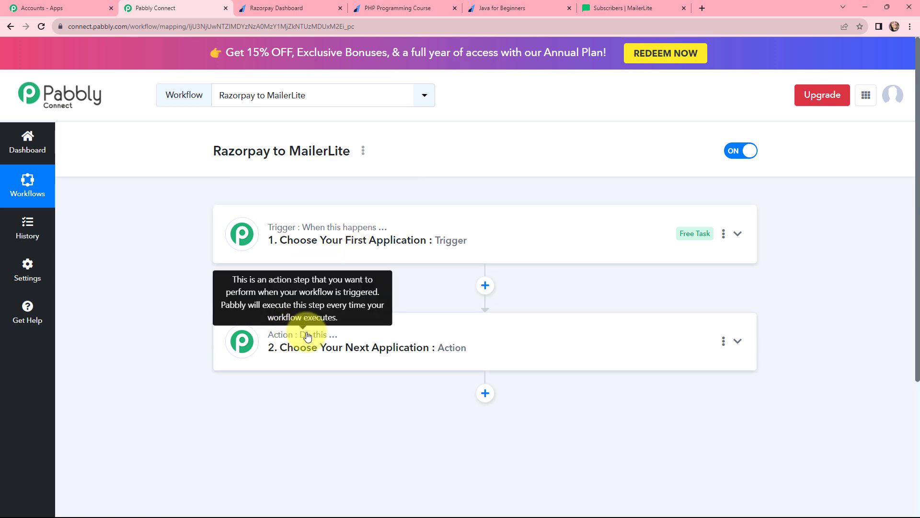
Step: Set the trigger app to Razorpay with the Payment Captured event
click(222, 235)
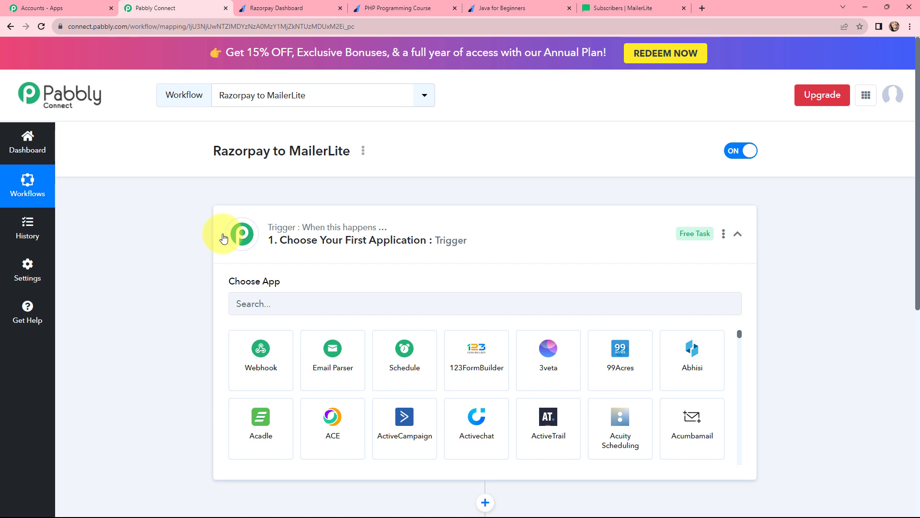
click(244, 302)
text(r)
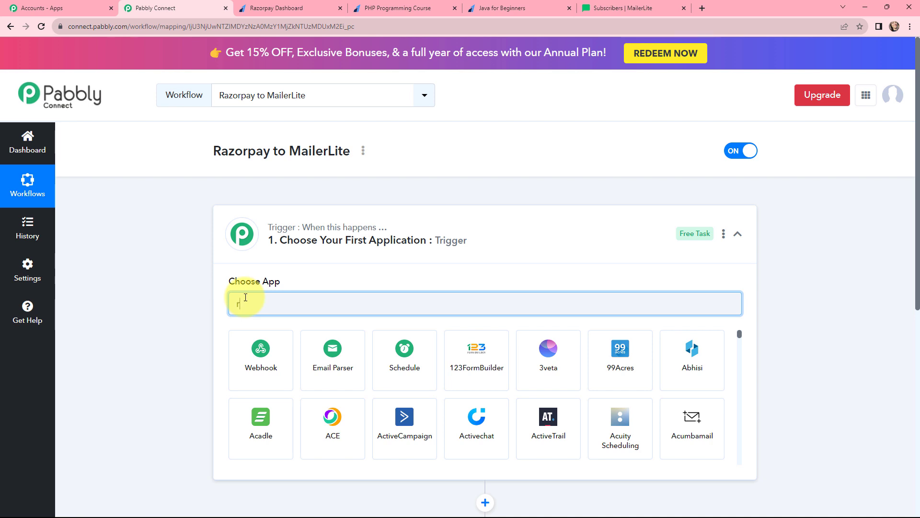
text(azor)
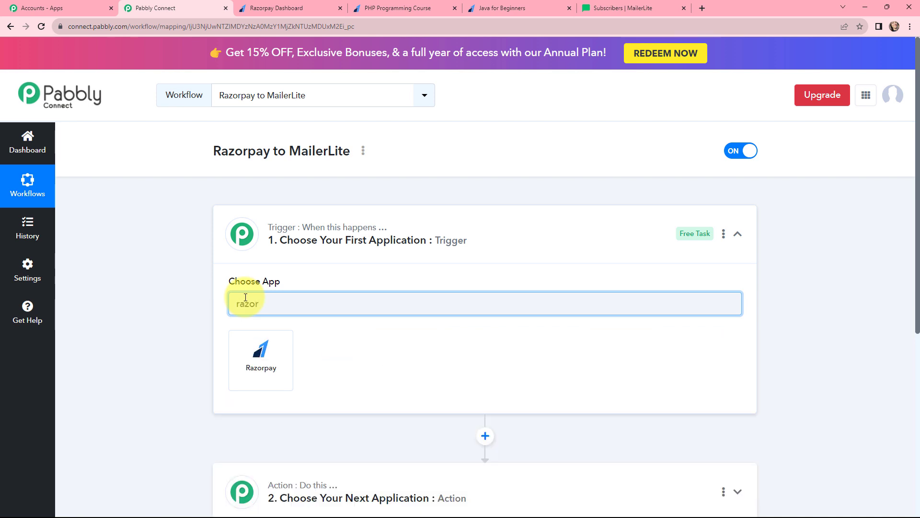
click(261, 339)
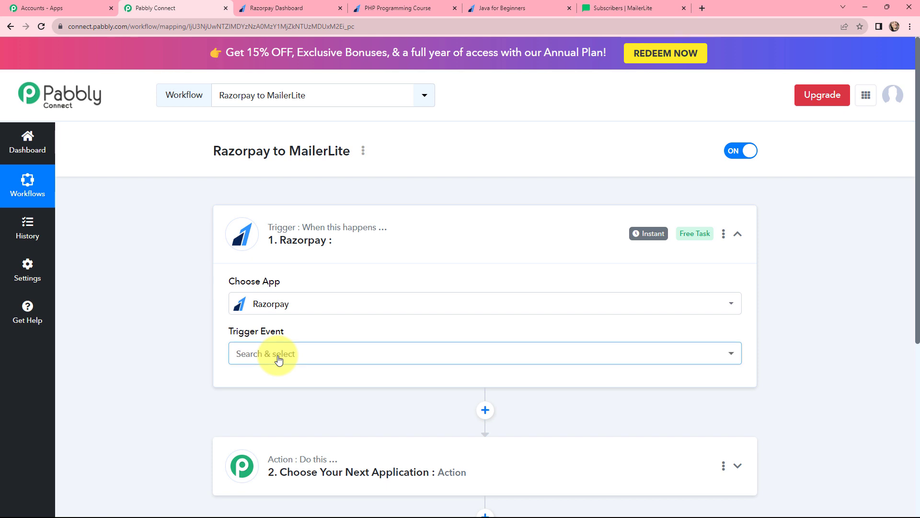
click(278, 359)
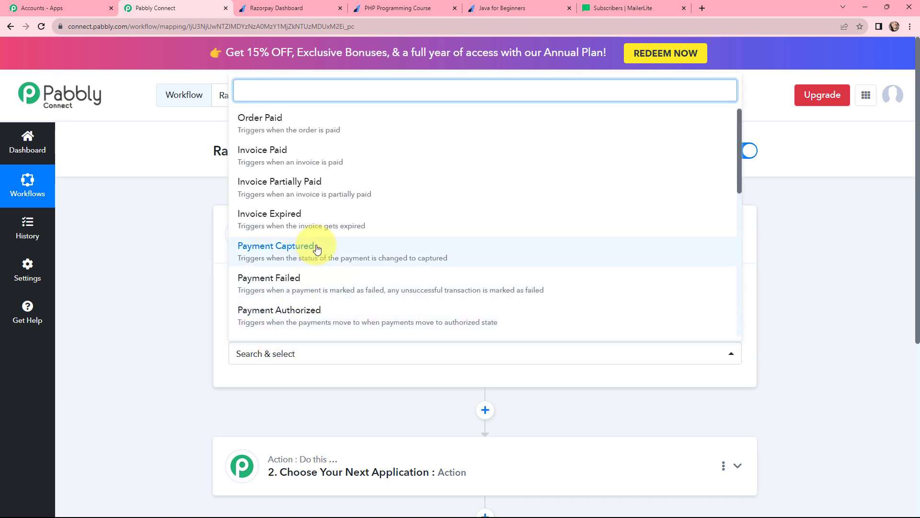
click(282, 251)
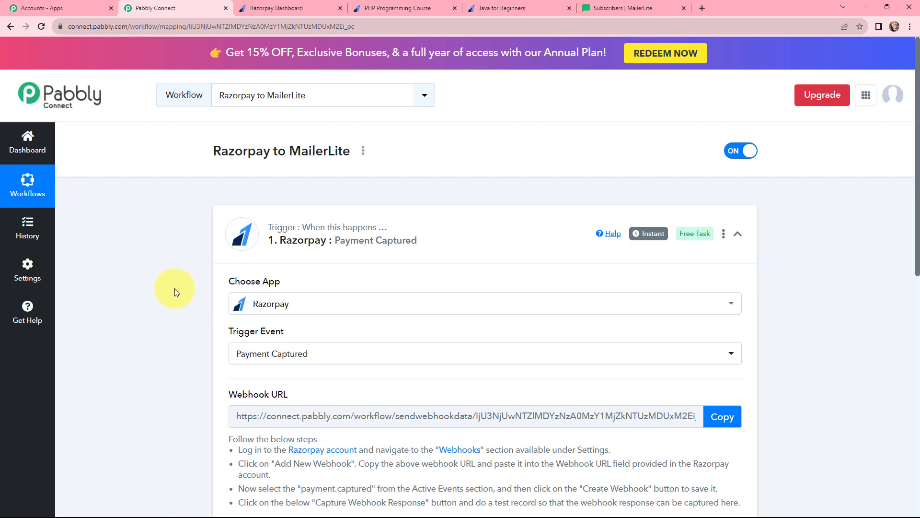
Step: Review the displayed webhook URL and its setup instructions
scroll(302, 206, down, 3)
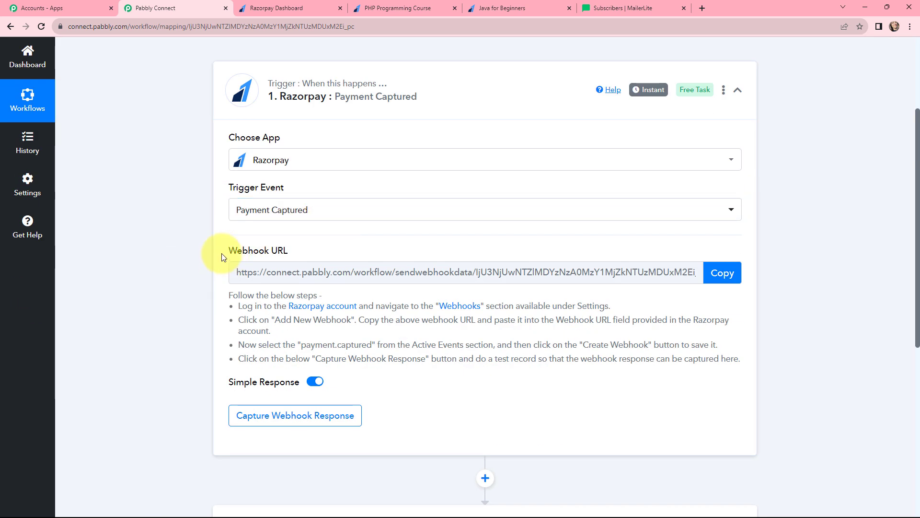
drag(217, 253, 289, 256)
drag(225, 295, 729, 353)
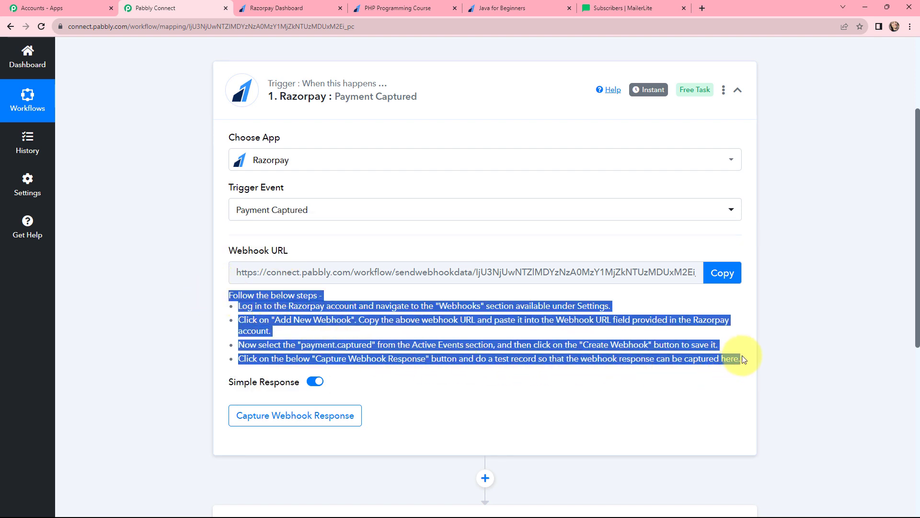
click(169, 315)
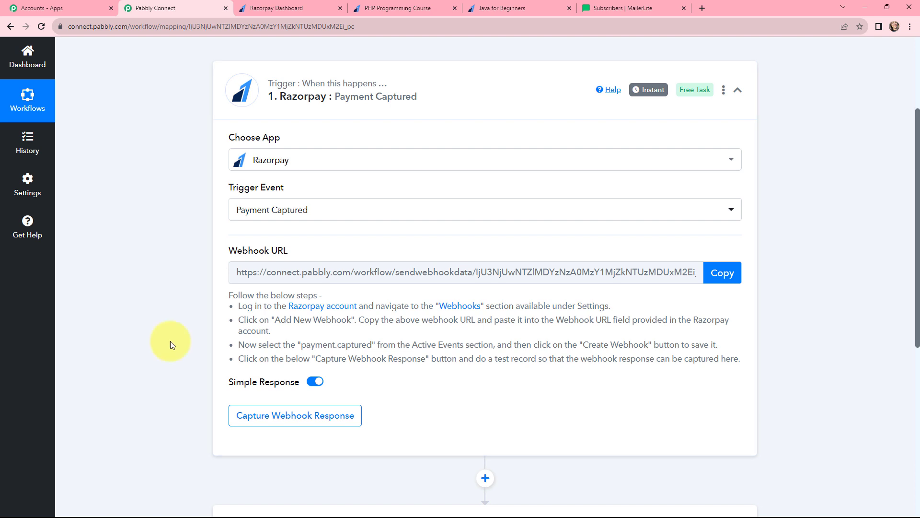
Step: Go to Razorpay's Account & Settings webhooks and start adding a new webhook
click(278, 2)
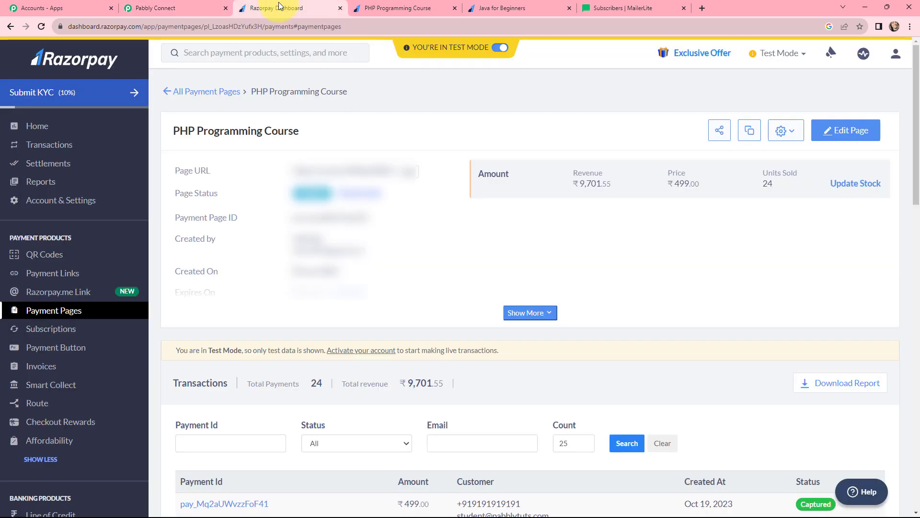
click(88, 201)
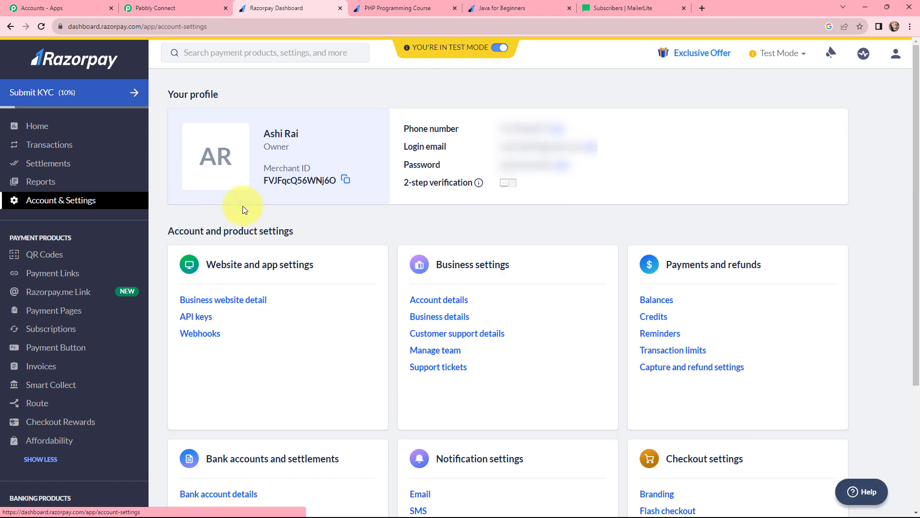
click(207, 335)
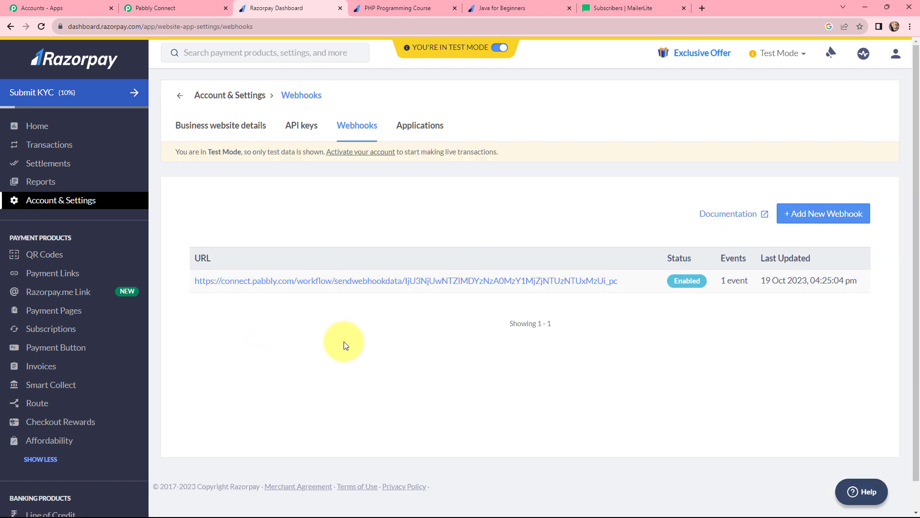
click(795, 217)
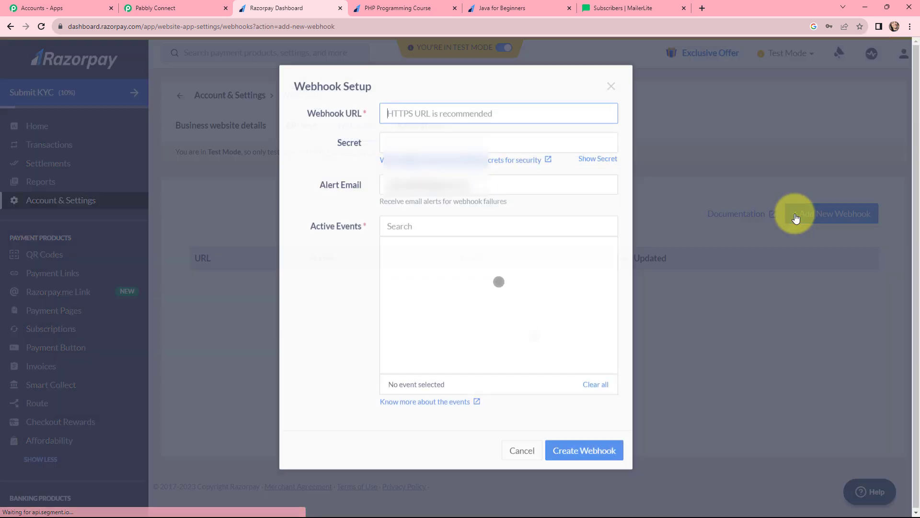
Step: Create the webhook with the copied Pabbly URL, subscribed to payment.captured events
click(162, 6)
click(717, 272)
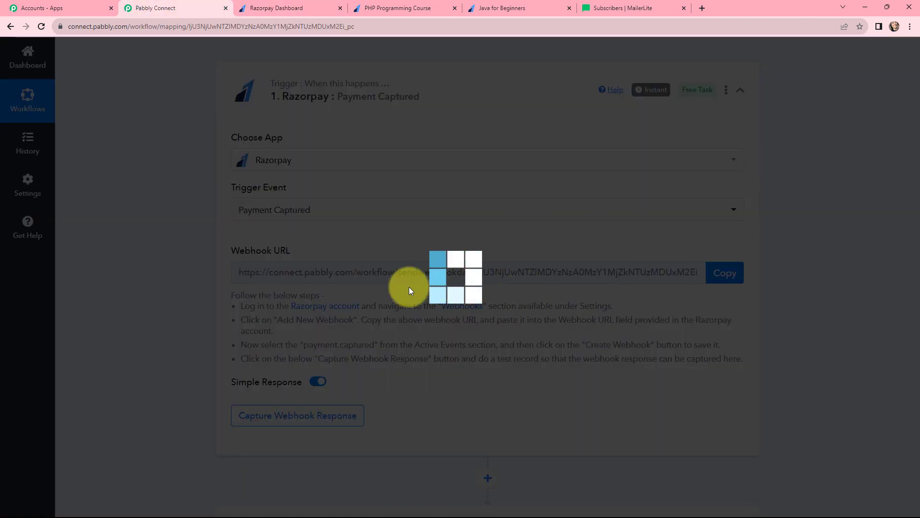
click(295, 6)
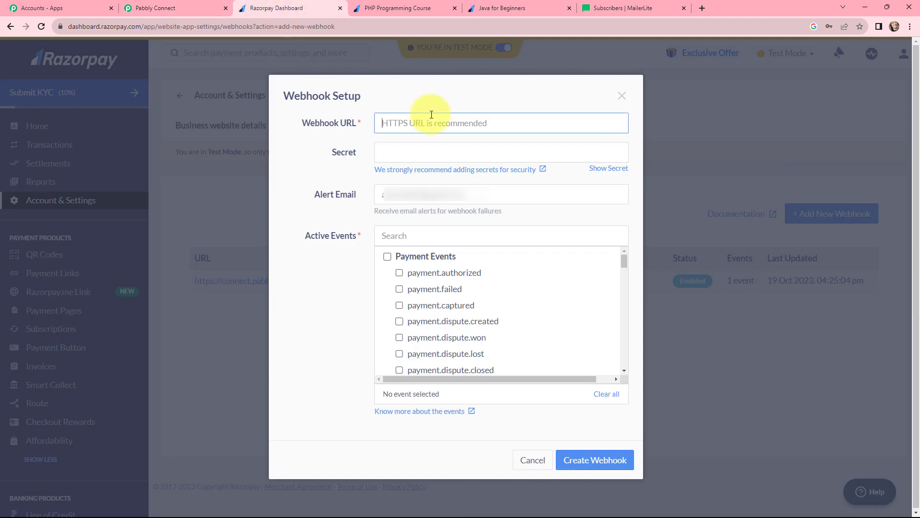
key(ctrl+v)
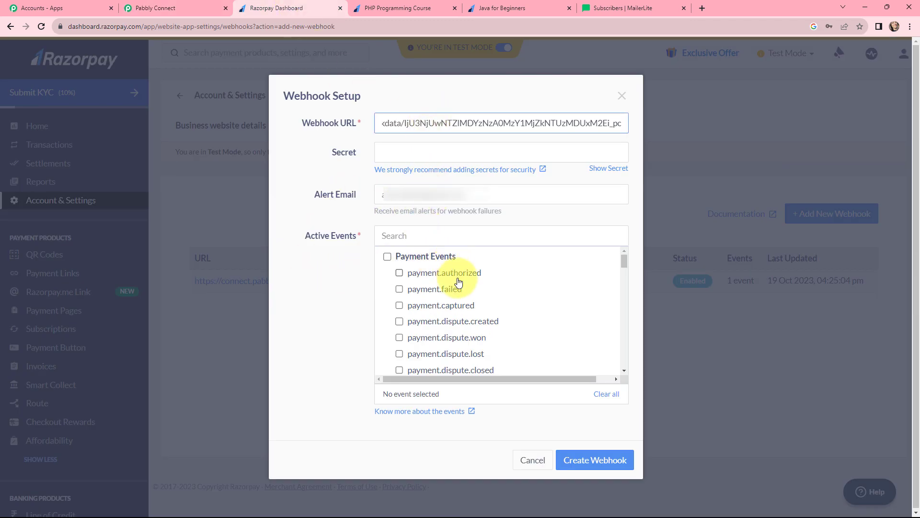
scroll(432, 283, down, 2)
scroll(403, 286, up, 2)
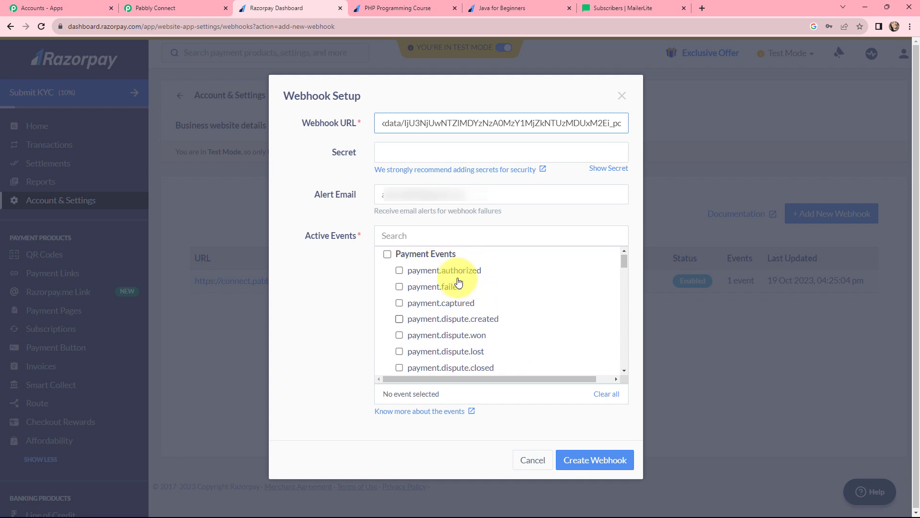
click(399, 305)
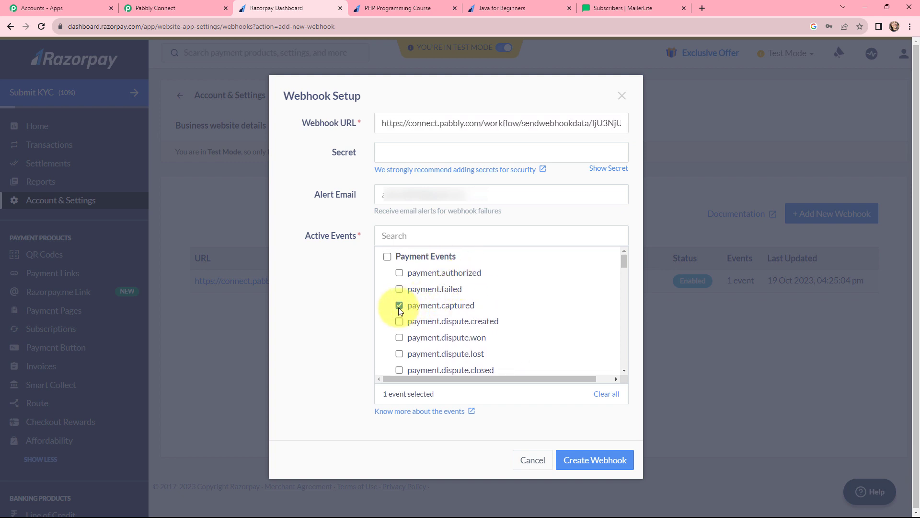
click(583, 461)
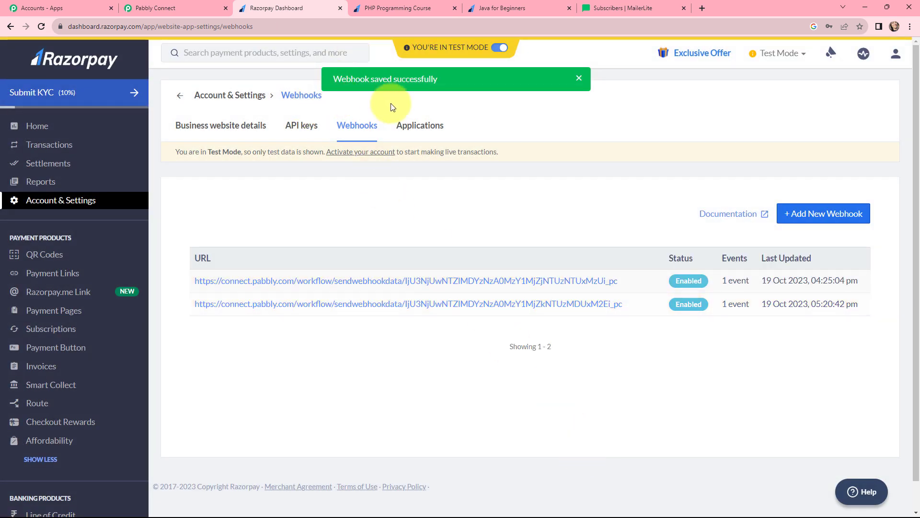
click(422, 2)
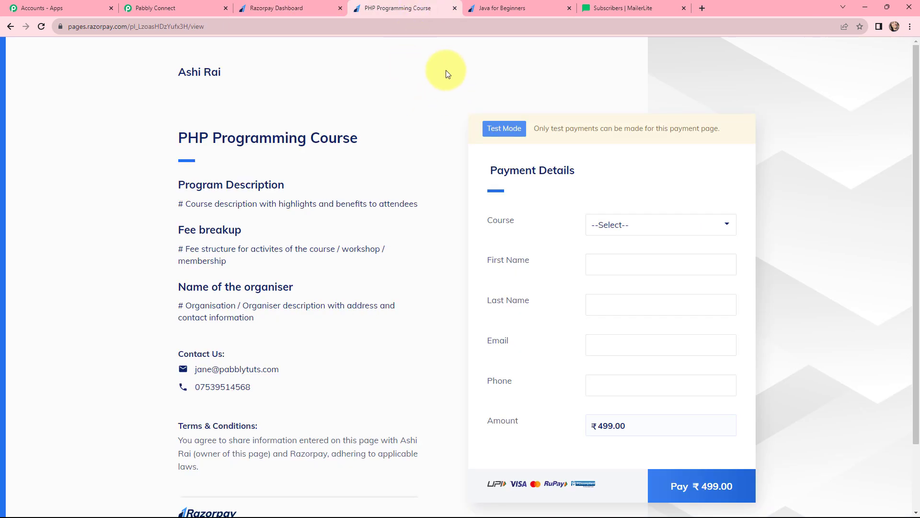
Step: Flip between the Java and PHP course pages and the Pabbly workflow, ending on the PHP page
click(476, 2)
click(417, 2)
click(485, 2)
click(440, 5)
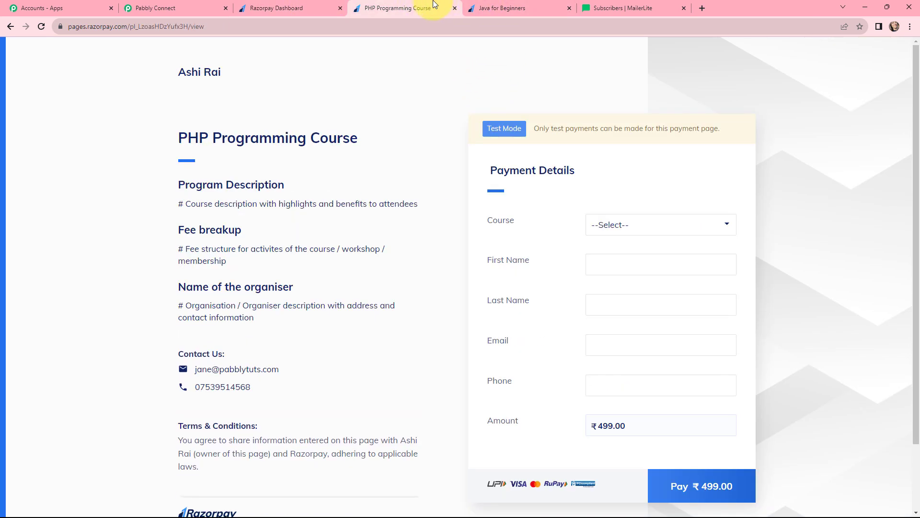
click(200, 5)
scroll(233, 206, down, 1)
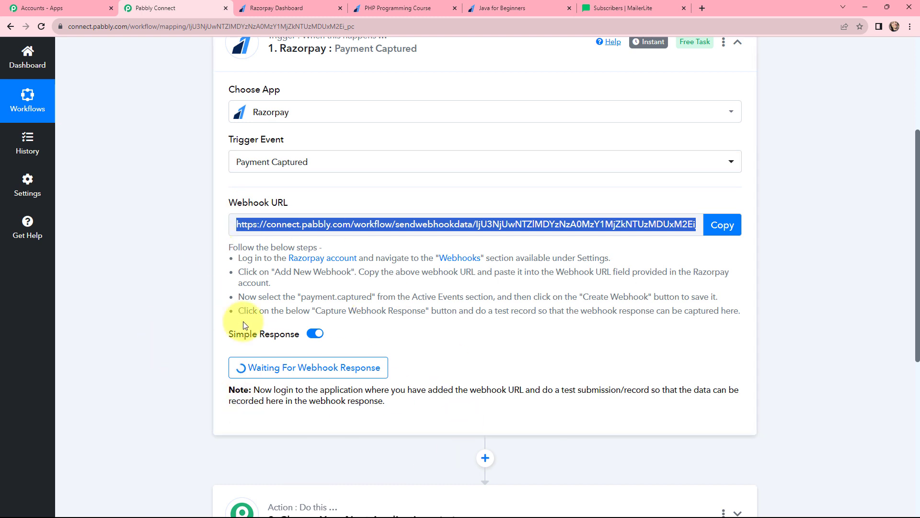
click(396, 5)
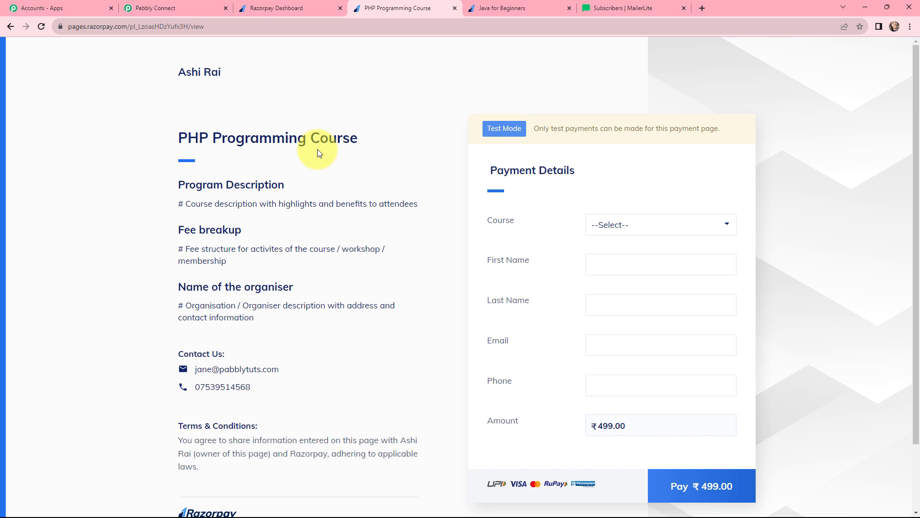
Step: Select PHP Programming Course, autofill the buyer's name, email and phone, and proceed to pay ₹499
click(606, 228)
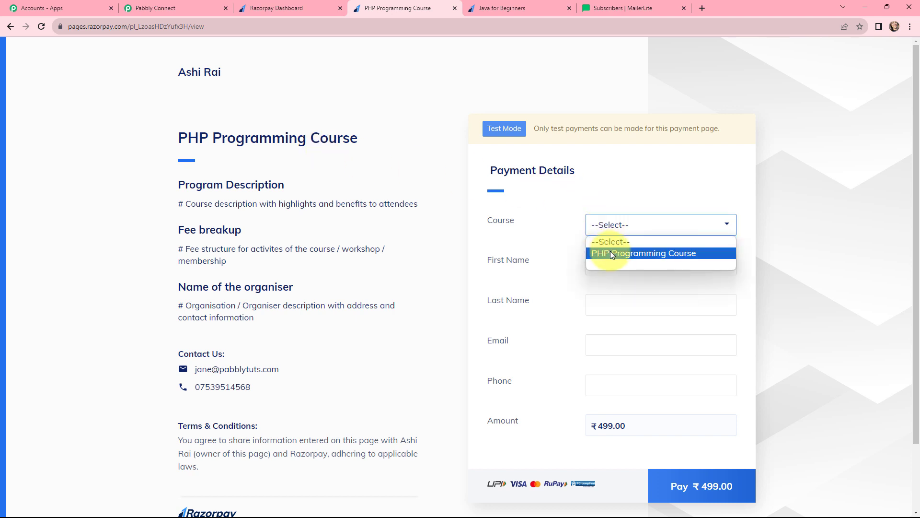
click(610, 253)
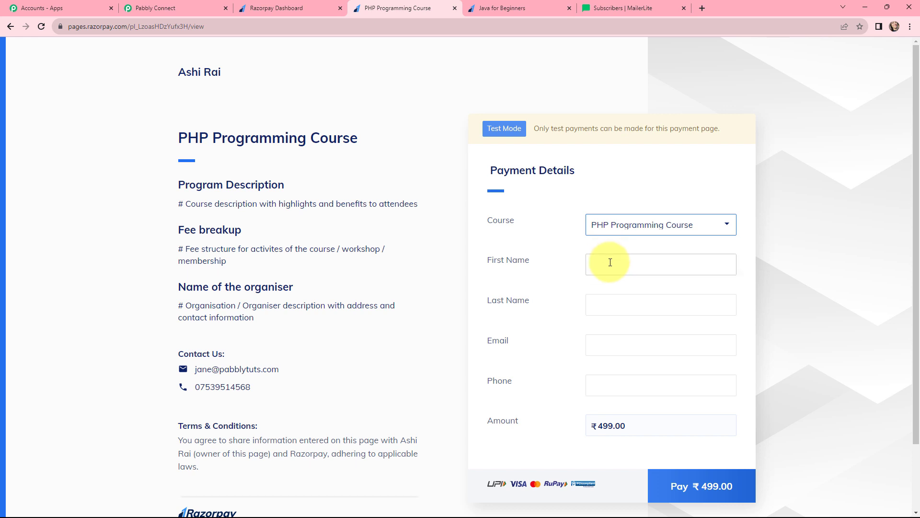
click(610, 263)
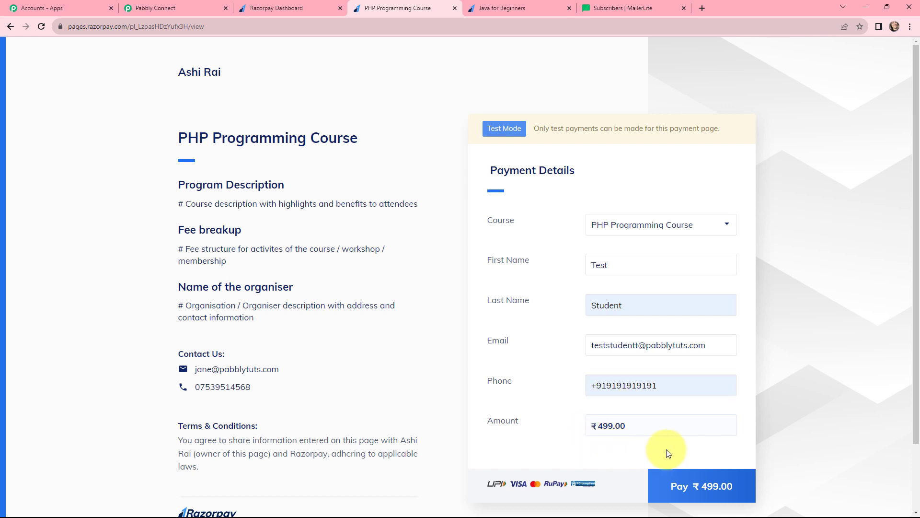
click(691, 480)
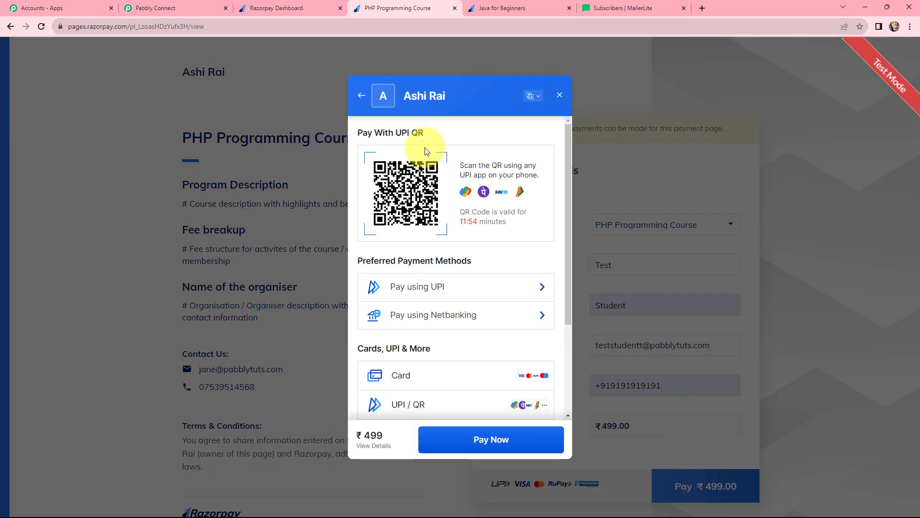
Step: Choose card payment and enter the test card number, expiry 11/23, cardholder name and CVV
scroll(423, 158, down, 2)
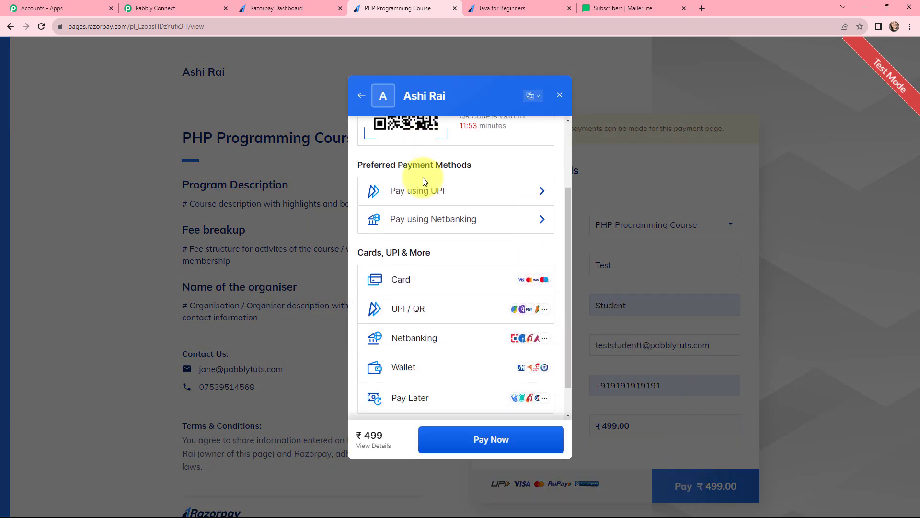
click(401, 281)
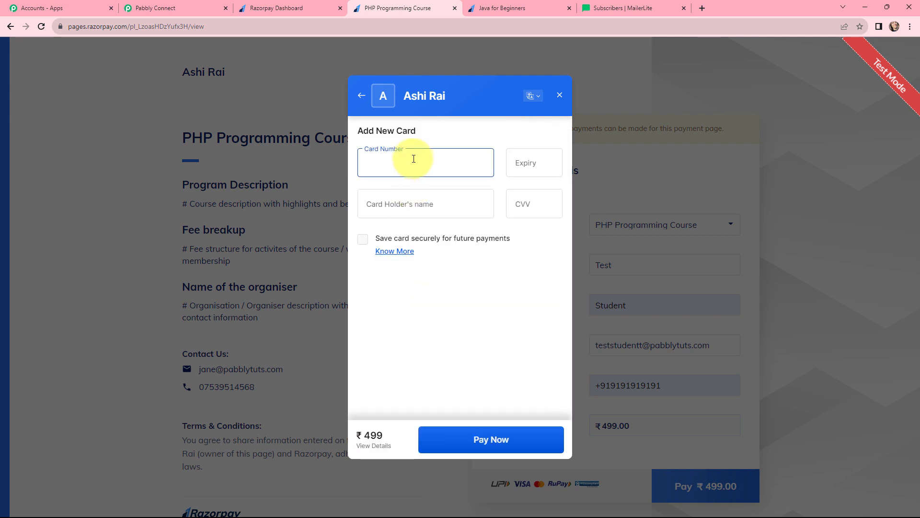
text(4111 1111 1111 1111)
click(511, 163)
text(11 / )
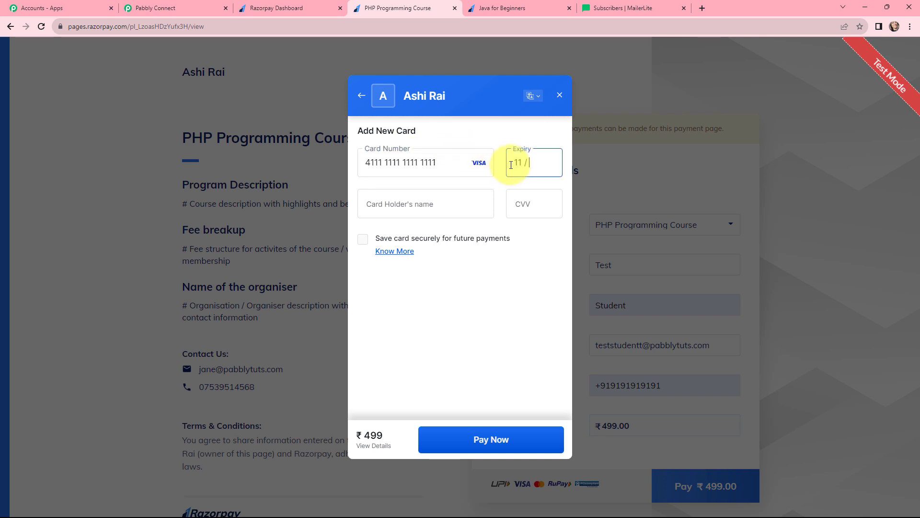
text(23)
click(407, 193)
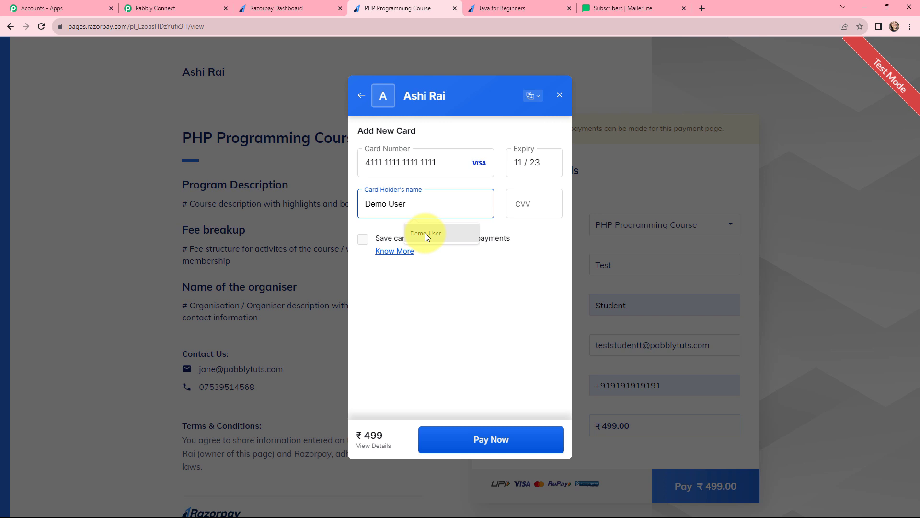
click(425, 233)
click(532, 206)
text(123)
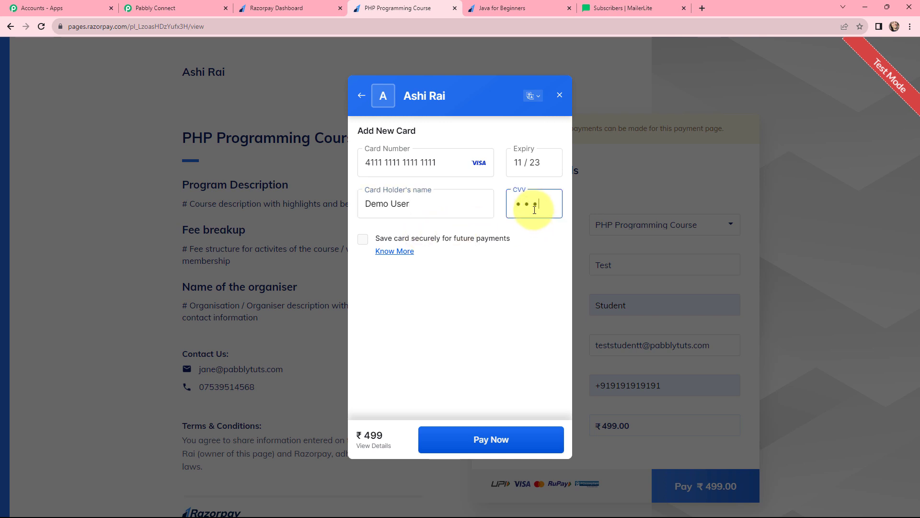
Step: Pay without saving the card and submit the one-time password
click(490, 435)
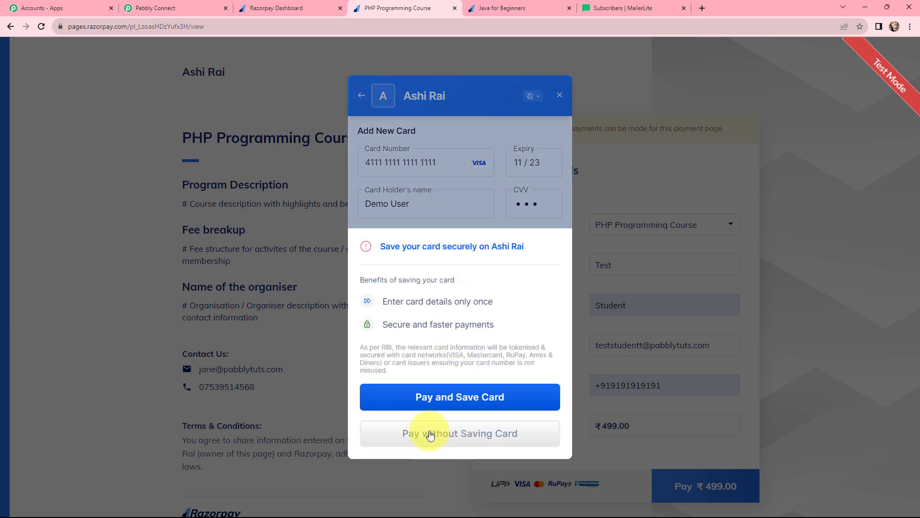
click(474, 436)
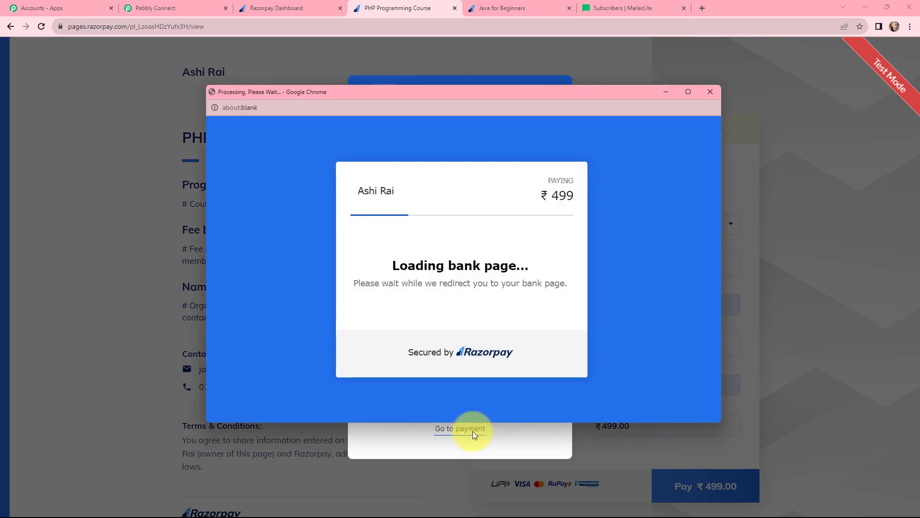
click(389, 341)
text(1)
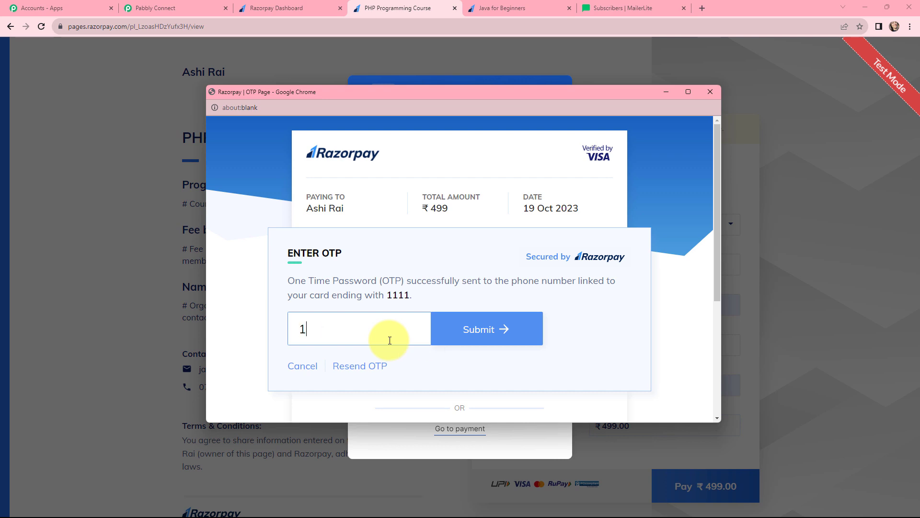
text(111)
click(472, 331)
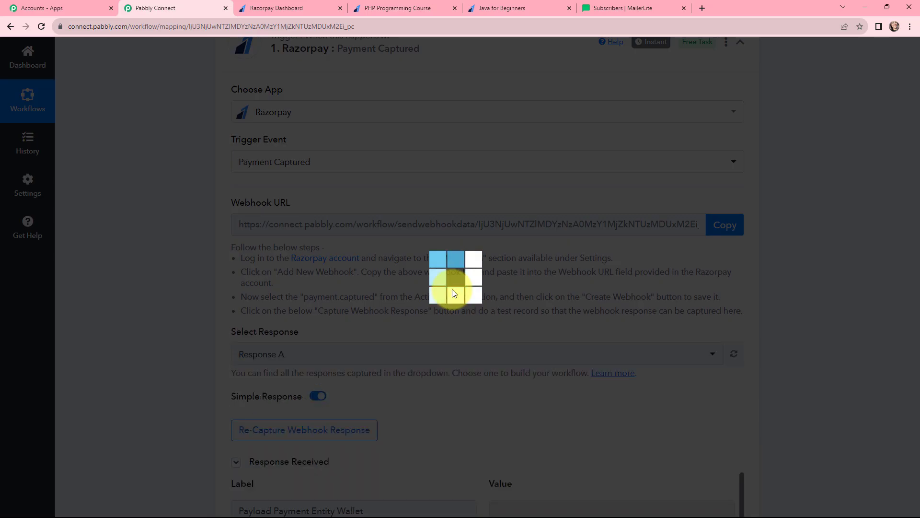
Step: Scroll to the response received and check the captured payment status
scroll(501, 244, down, 6)
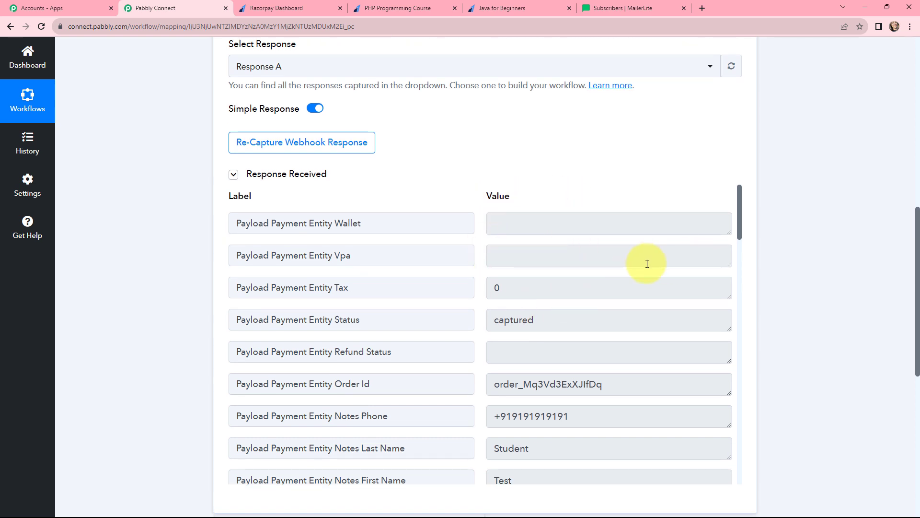
scroll(647, 264, down, 1)
click(549, 271)
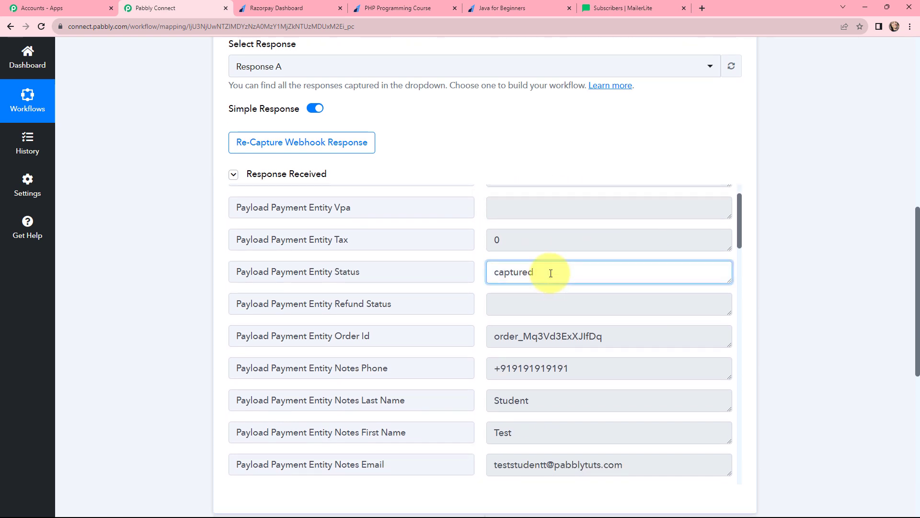
drag(544, 271, 494, 268)
click(641, 272)
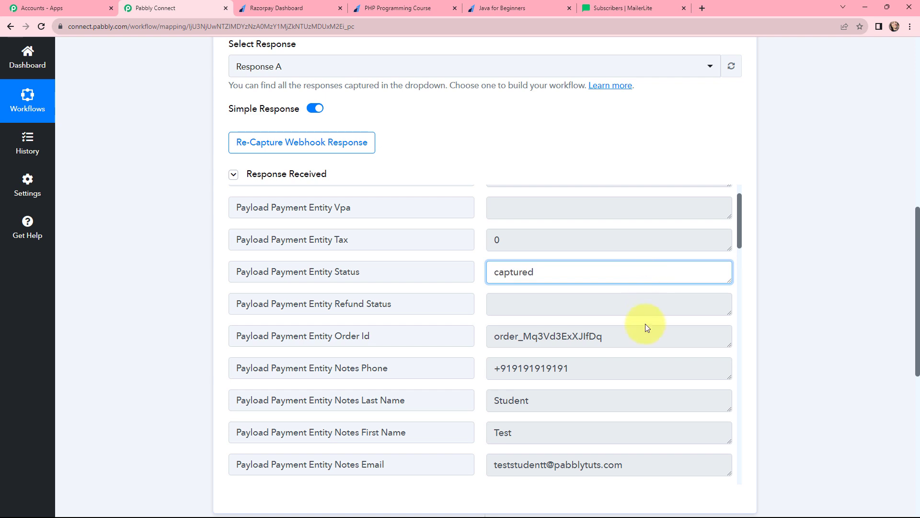
Step: Review the order id, buyer's phone, last and first names, and course, then switch to MailerLite groups
drag(644, 336, 506, 352)
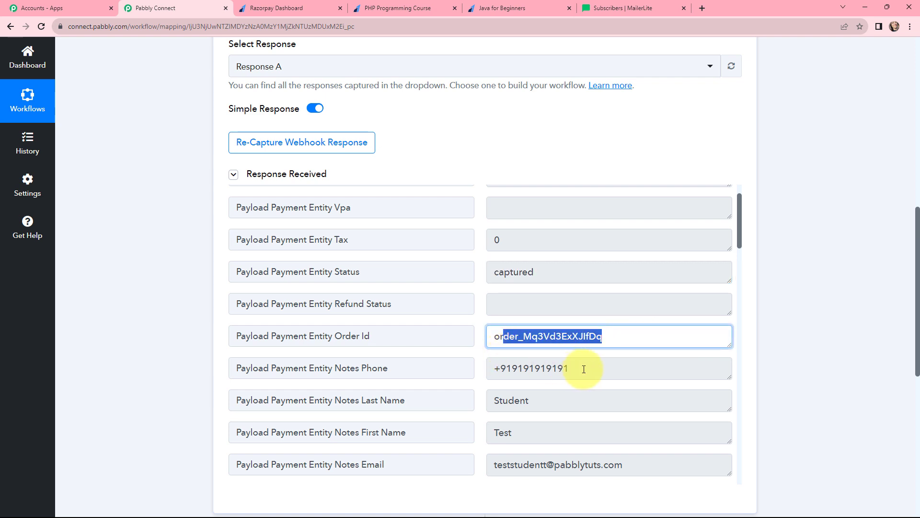
drag(581, 366, 478, 379)
drag(548, 404, 483, 403)
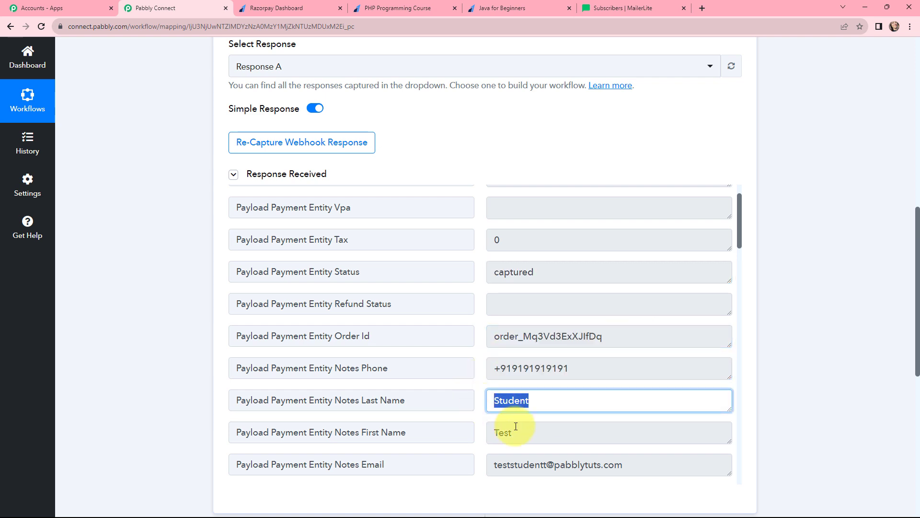
drag(522, 434, 494, 433)
drag(641, 467, 612, 382)
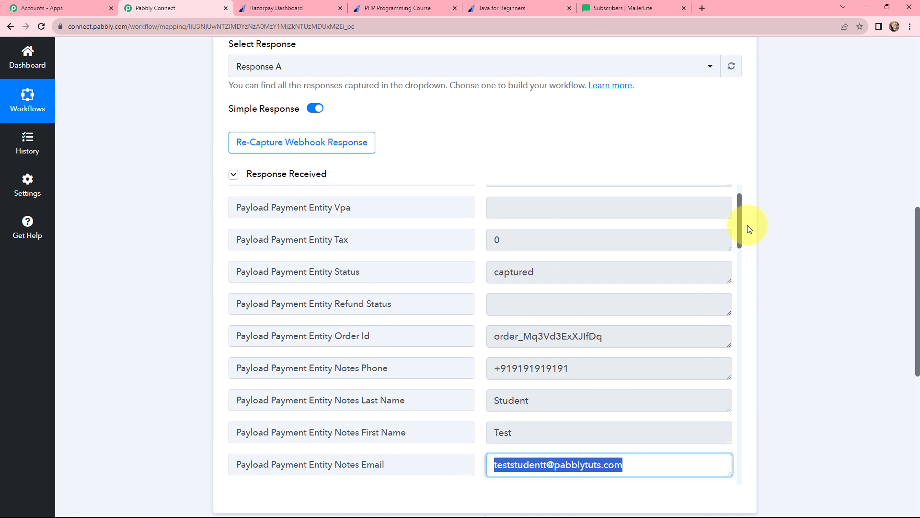
drag(739, 226, 731, 254)
drag(622, 331, 492, 329)
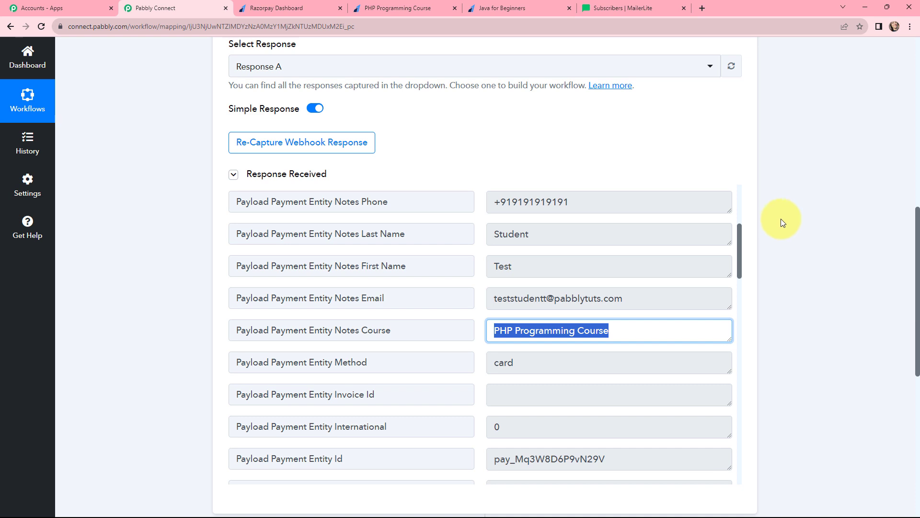
click(631, 8)
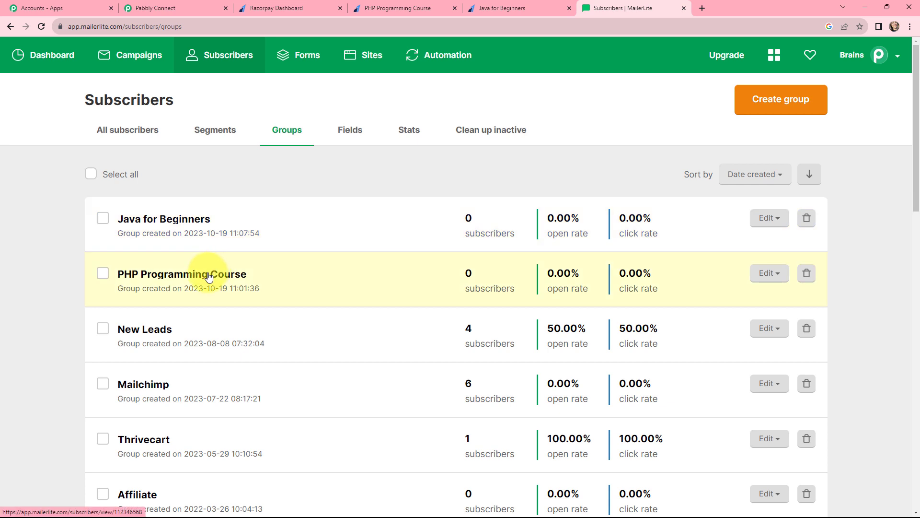
Step: Switch back to the 'Razorpay to MailerLite' workflow tab in Pabbly Connect
click(206, 8)
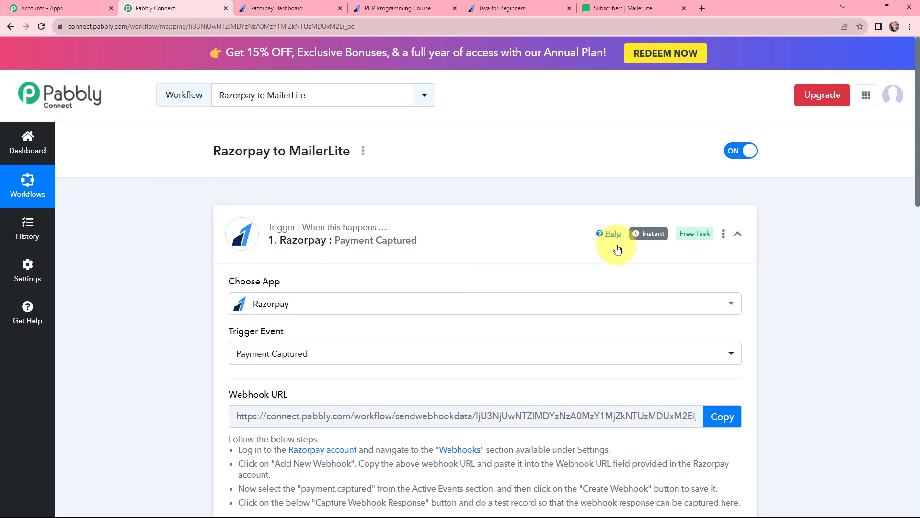
Step: Add a Router step after the trigger and rename Route 1 to PHP Programming Course
mouse_move(636, 239)
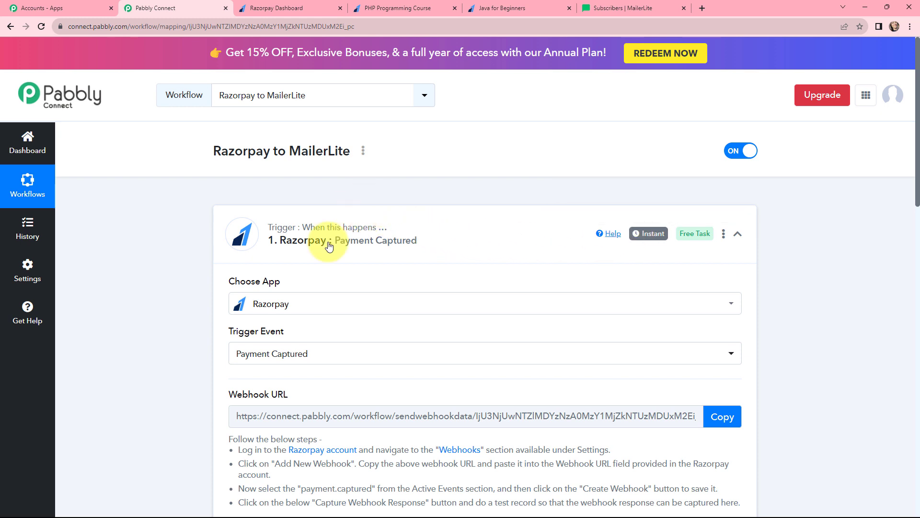
click(454, 224)
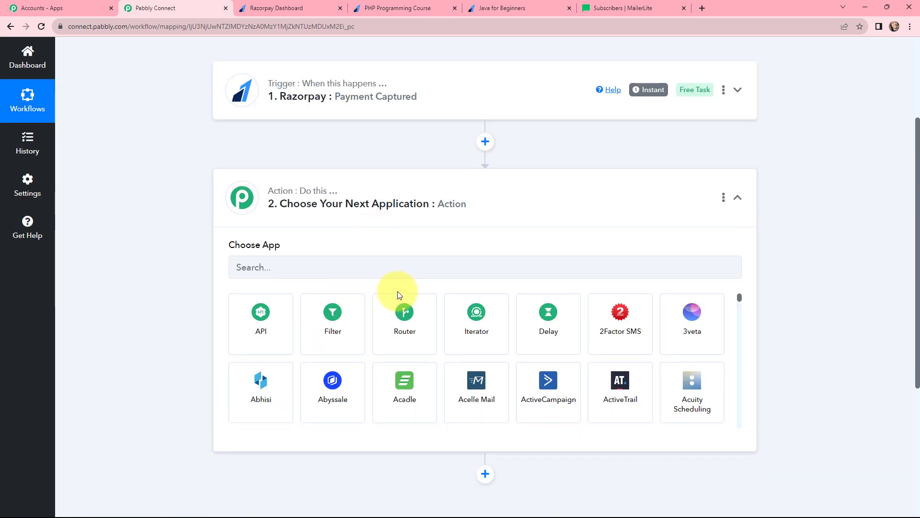
click(404, 317)
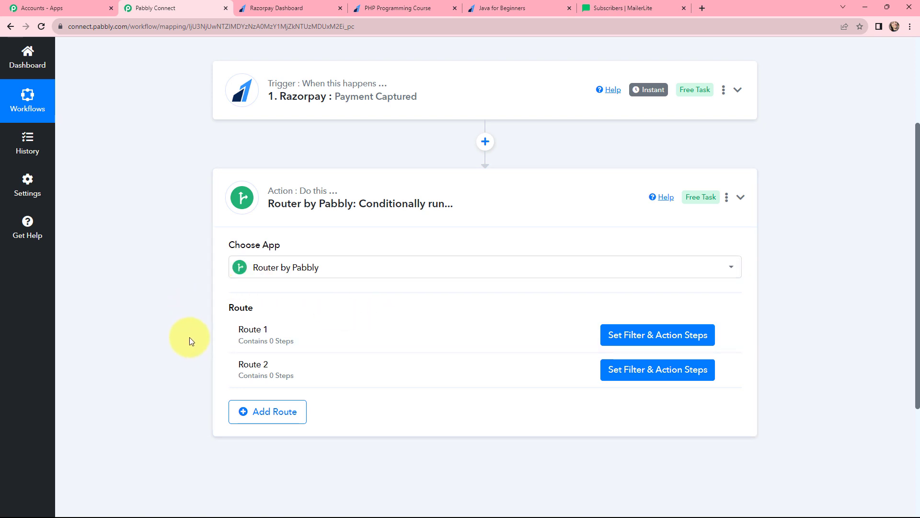
click(376, 345)
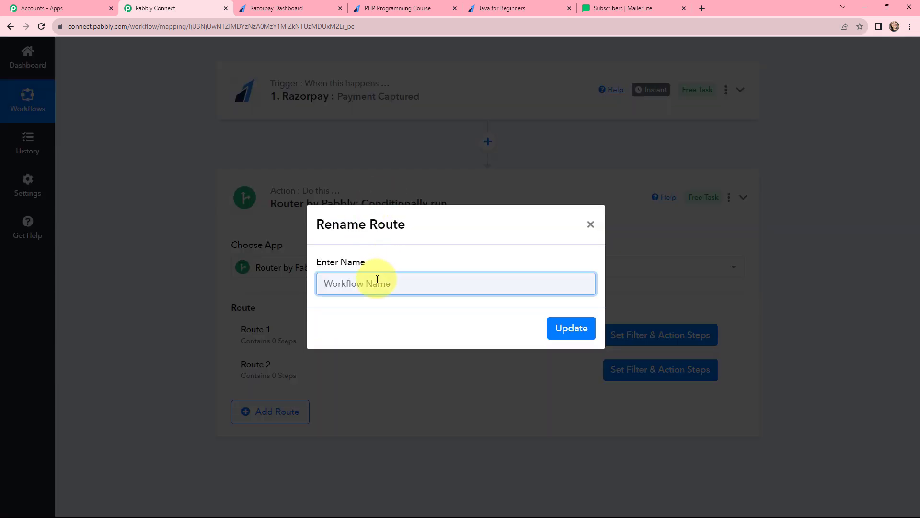
text(PHP Programming Course)
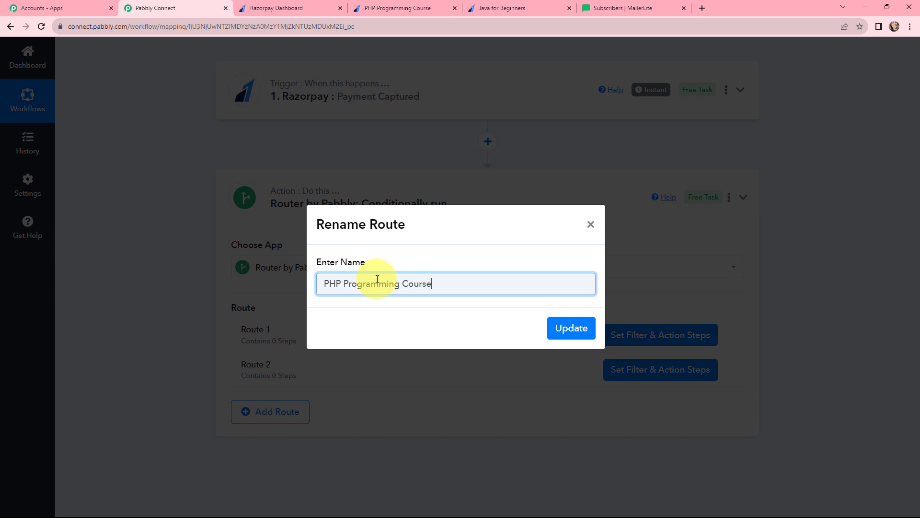
click(571, 329)
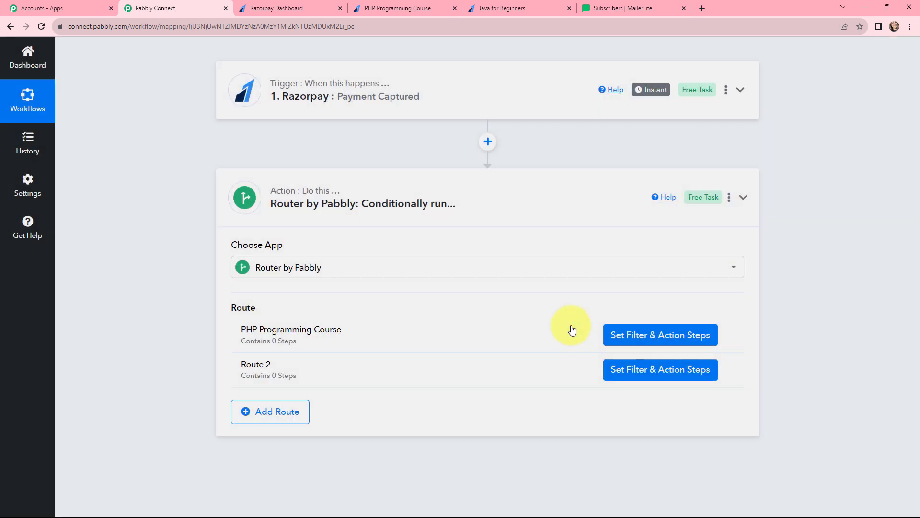
Step: Rename Route 2 to Java for Beginners
click(726, 369)
click(705, 386)
key(ctrl+a)
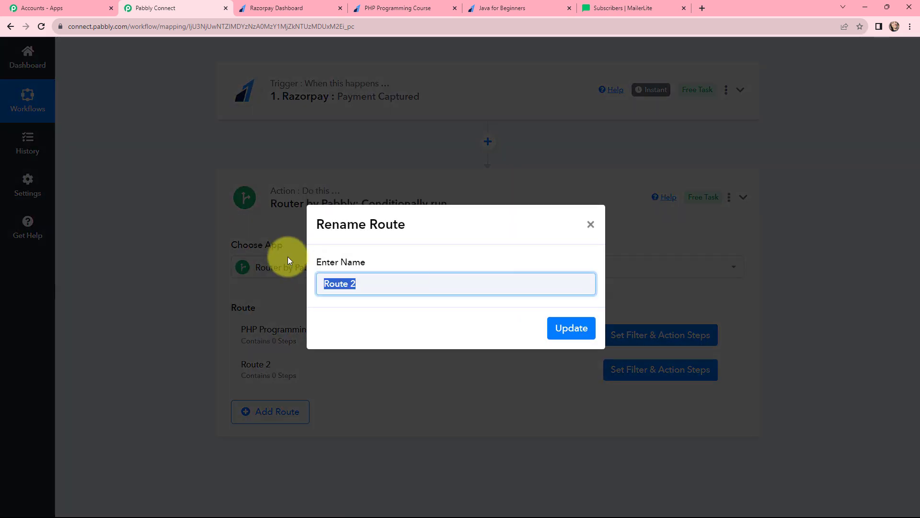
key(BackSpace)
text(Java for Beginners)
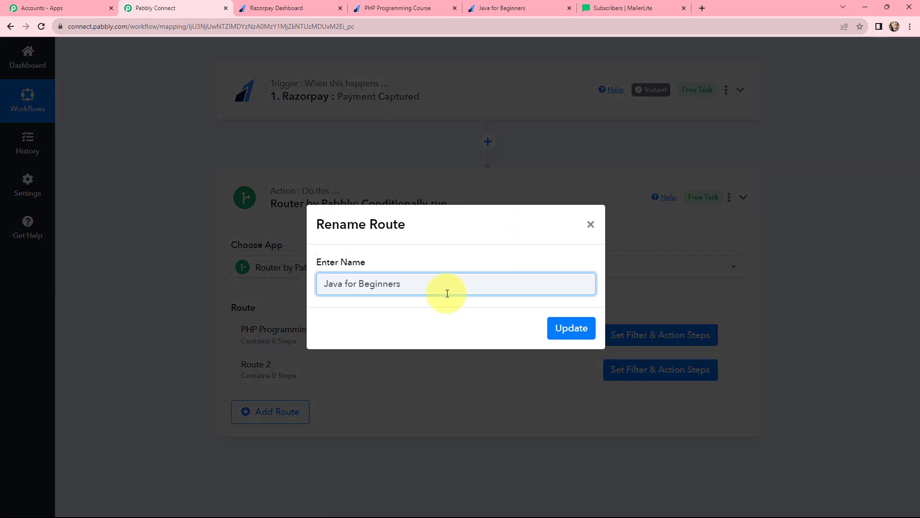
click(569, 329)
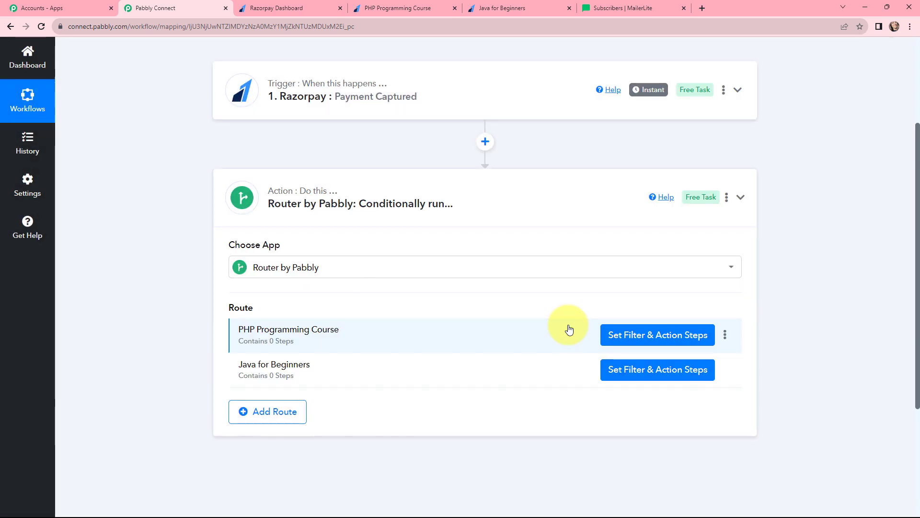
click(652, 337)
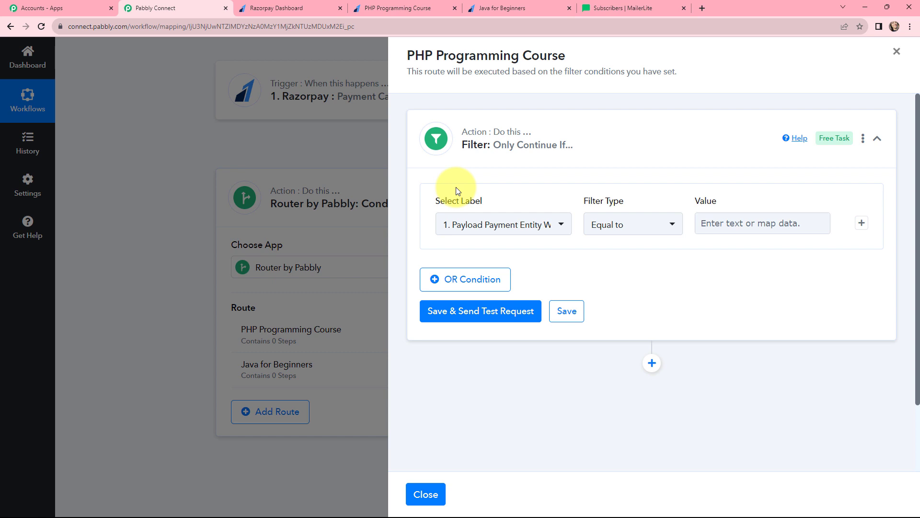
Step: Filter on Payload Payment Entity Notes Course equal to PHP Programming Course, then save and test it
click(500, 223)
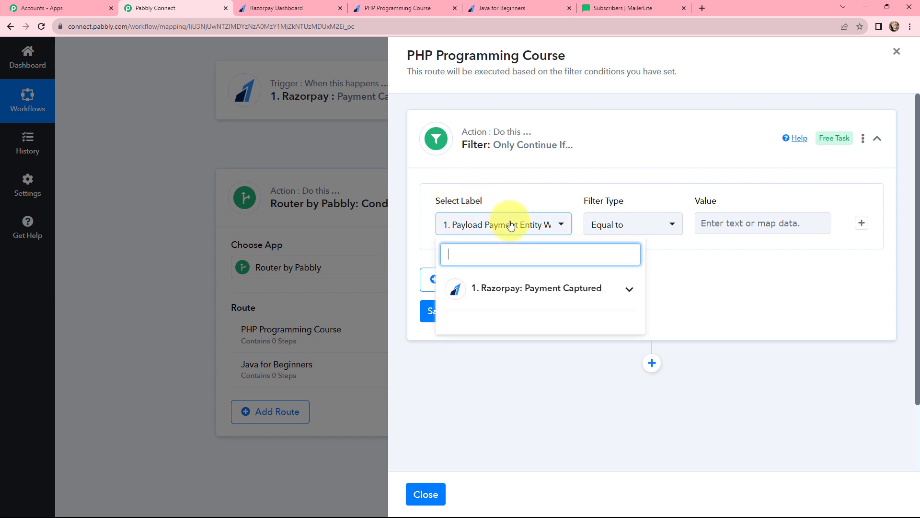
click(514, 287)
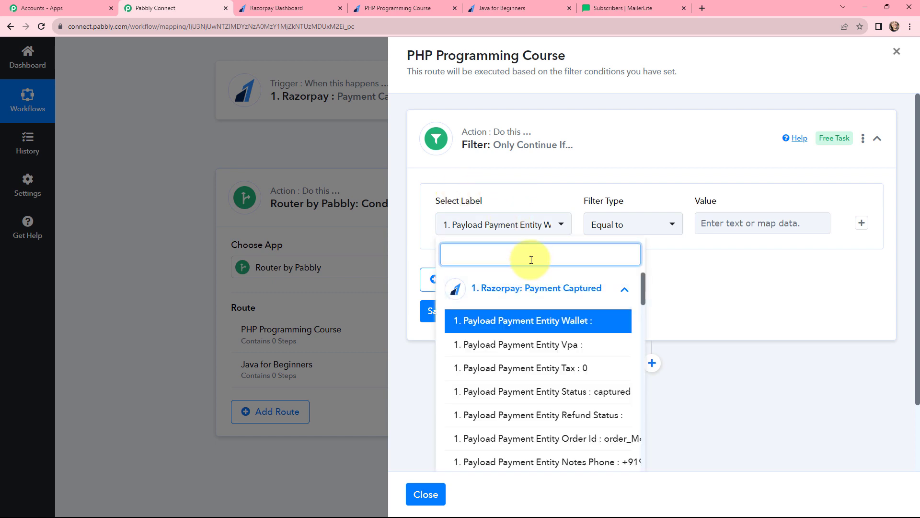
text(PHP)
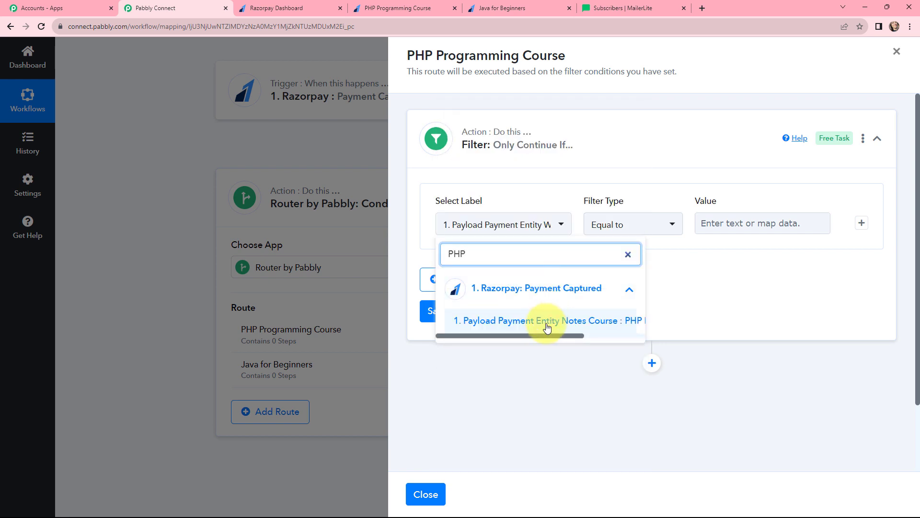
click(549, 319)
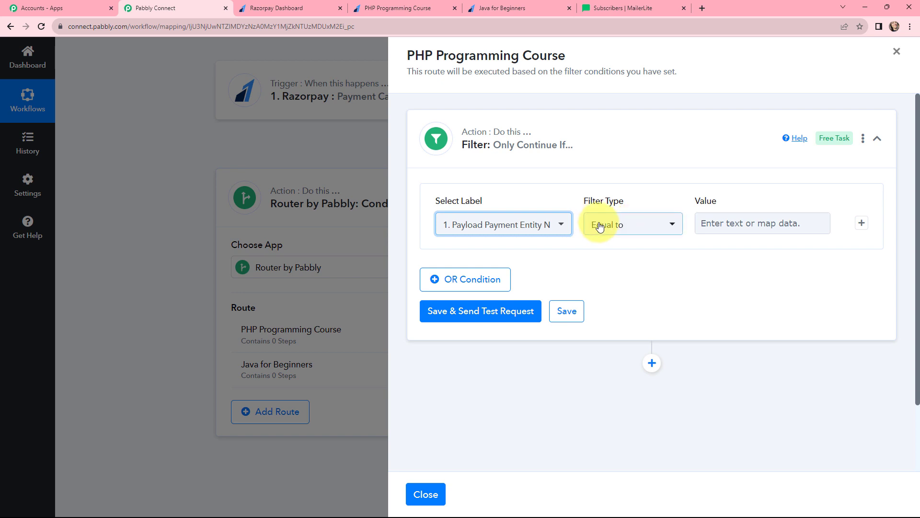
click(711, 222)
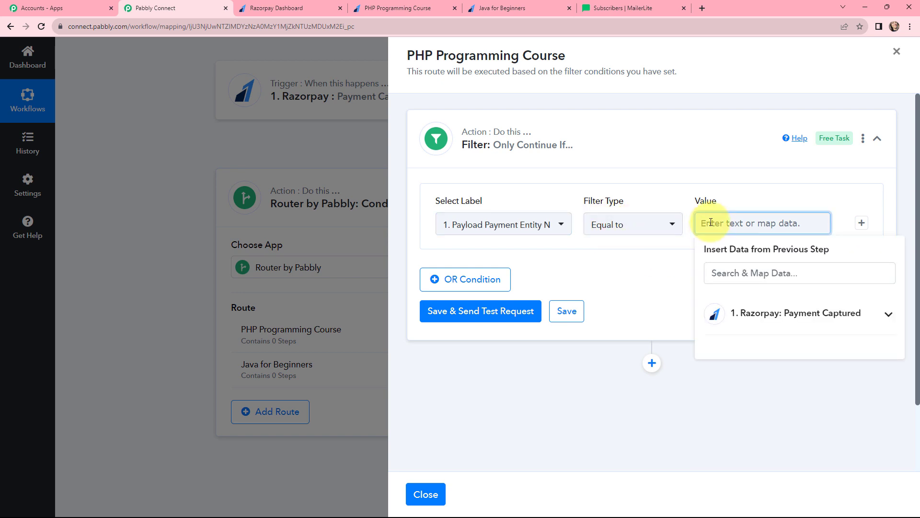
text(PHP Programming Course)
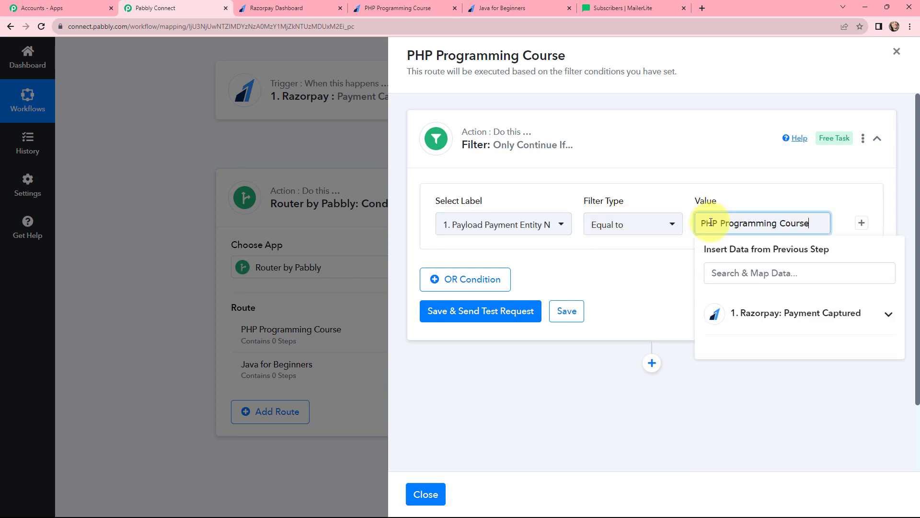
click(663, 289)
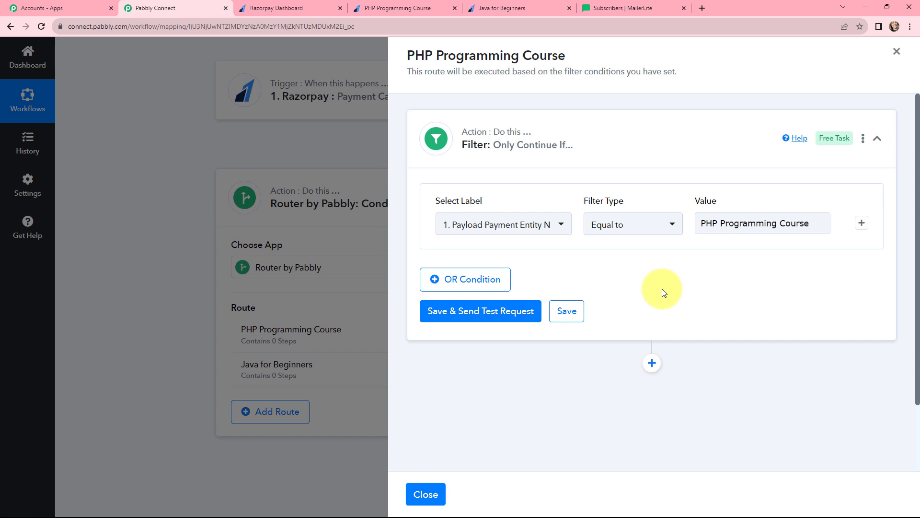
click(482, 310)
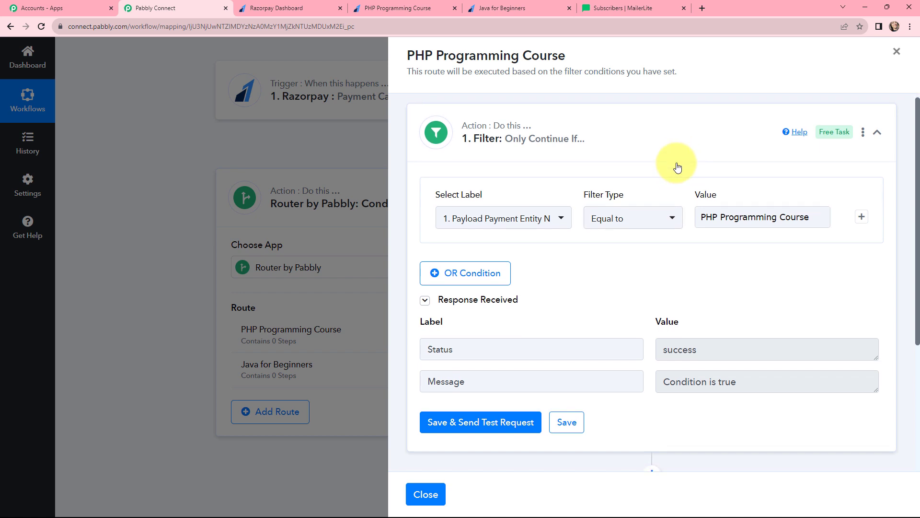
scroll(669, 177, down, 4)
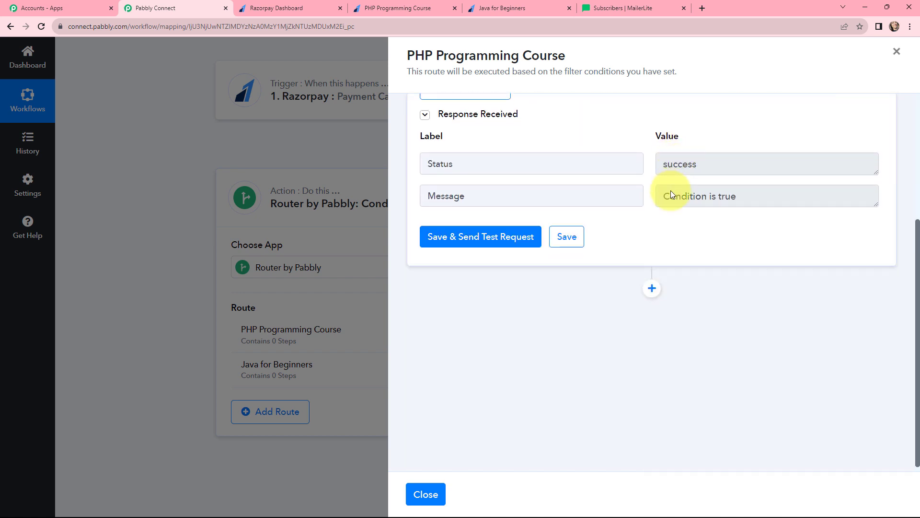
Step: Add a MailerLite Classic action with the event Add or Update Subscriber in the Group
click(652, 289)
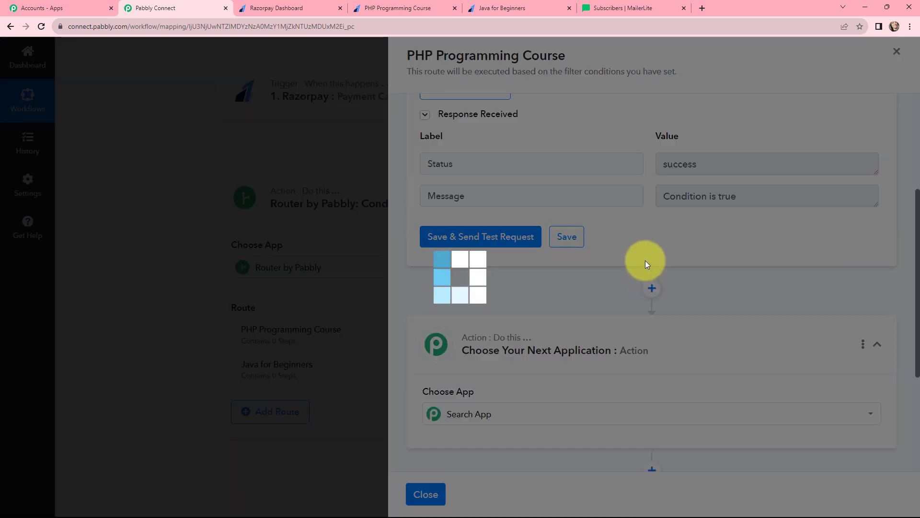
scroll(640, 229, down, 2)
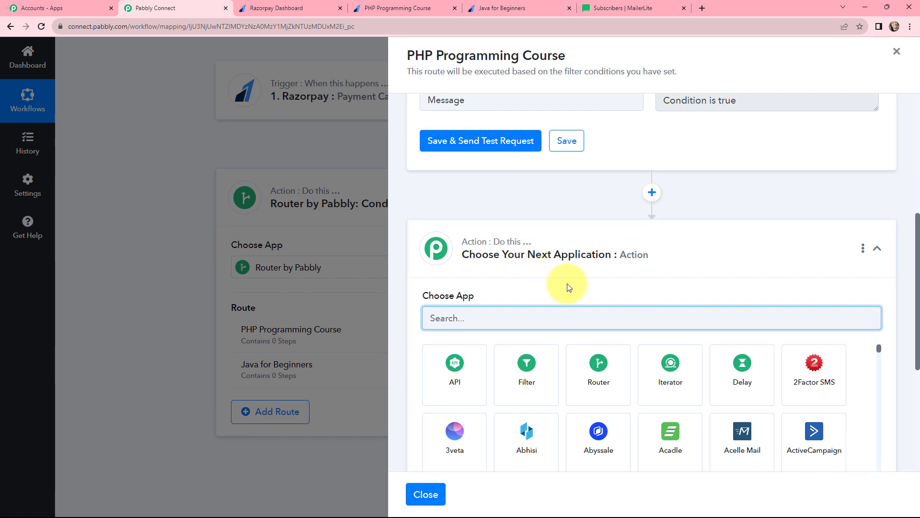
scroll(563, 287, down, 2)
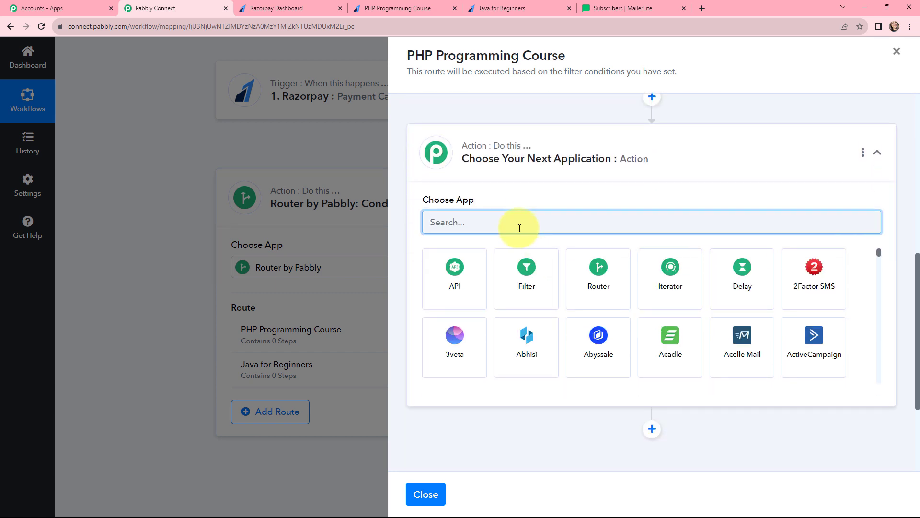
text(MAIL)
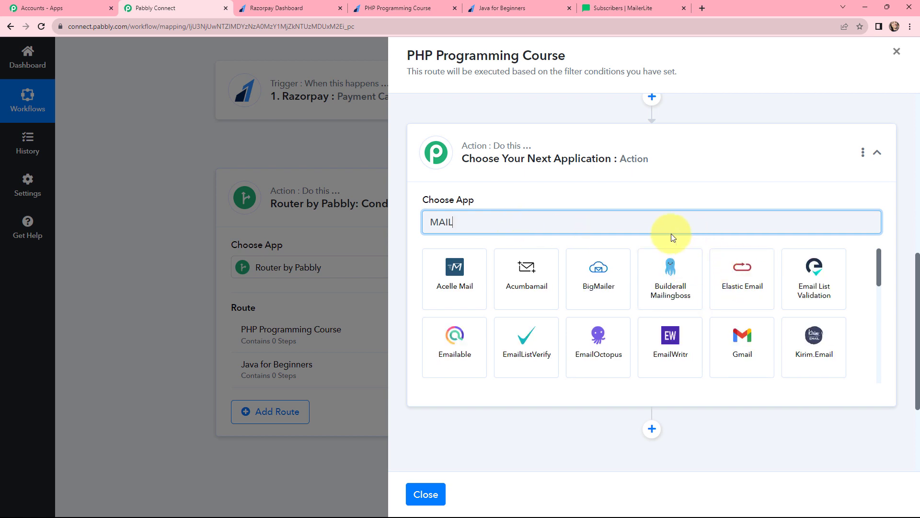
text(ER)
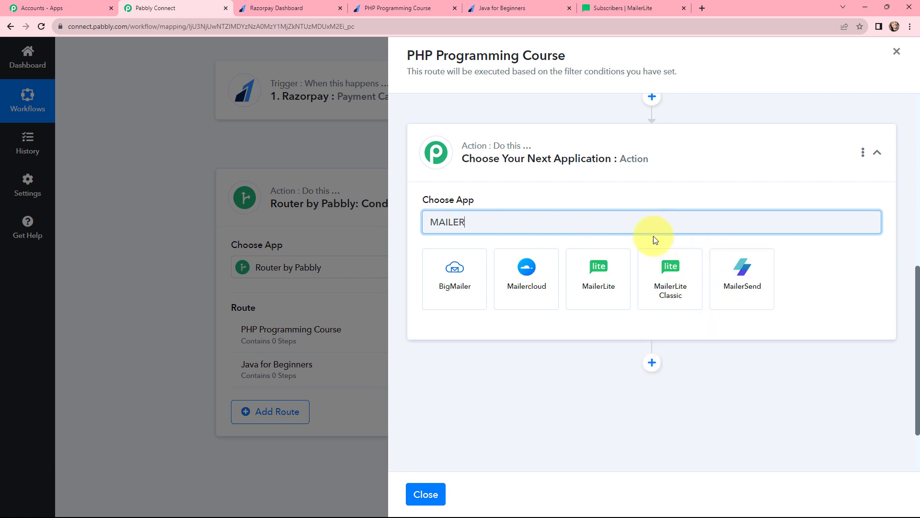
click(672, 268)
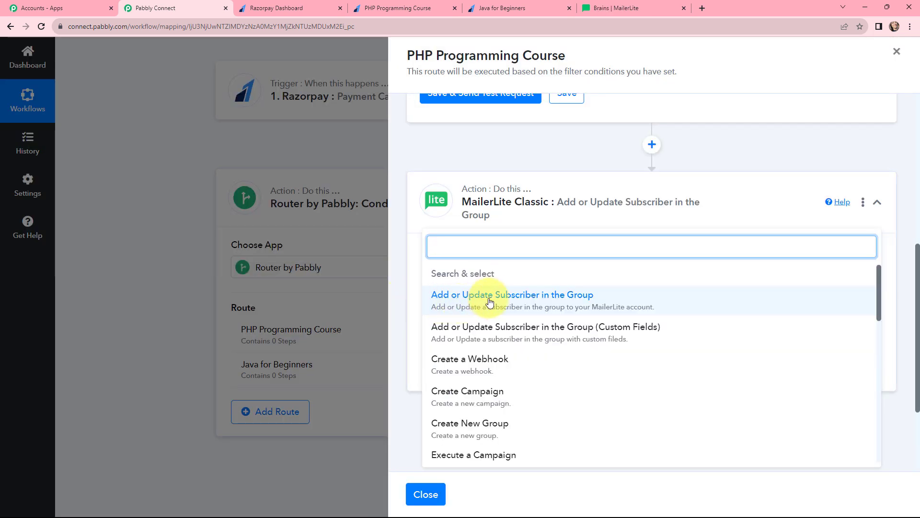
click(567, 301)
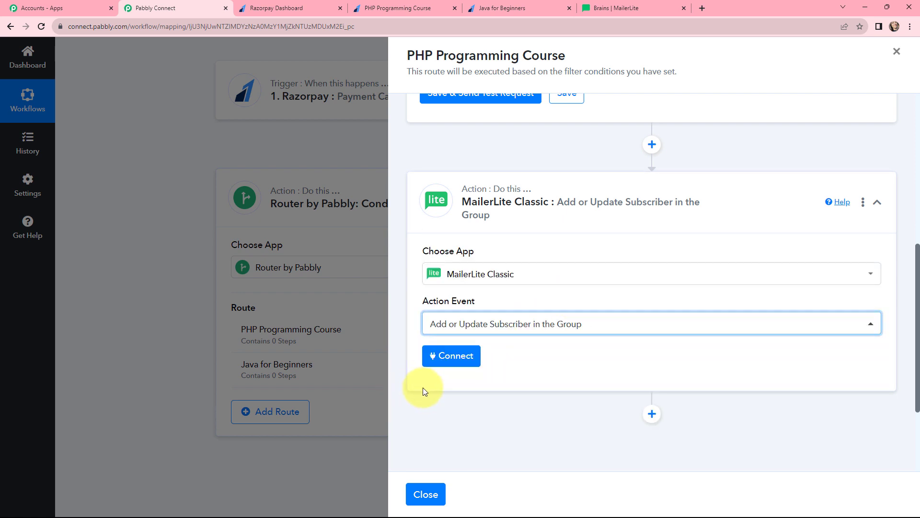
click(455, 356)
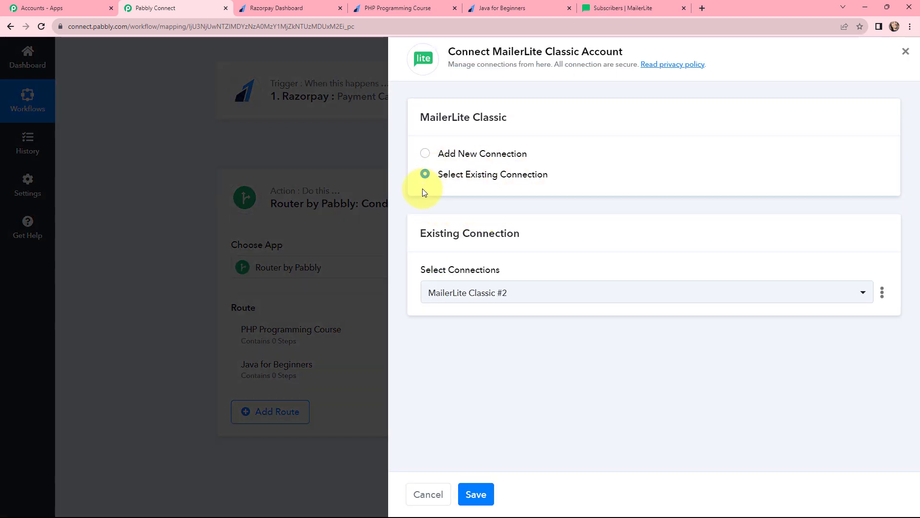
Step: Start a new 'MailerLite Classic #3' connection, then open the MailerLite account menu
click(425, 154)
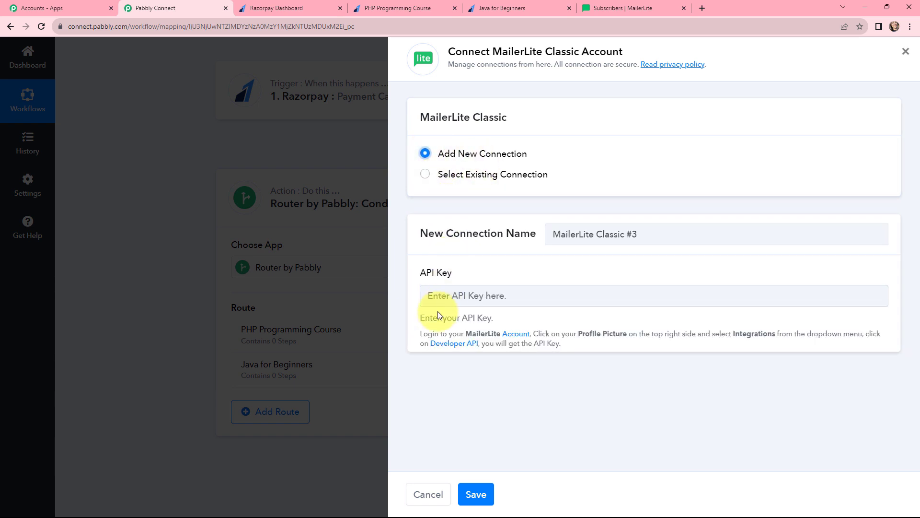
drag(422, 316, 575, 348)
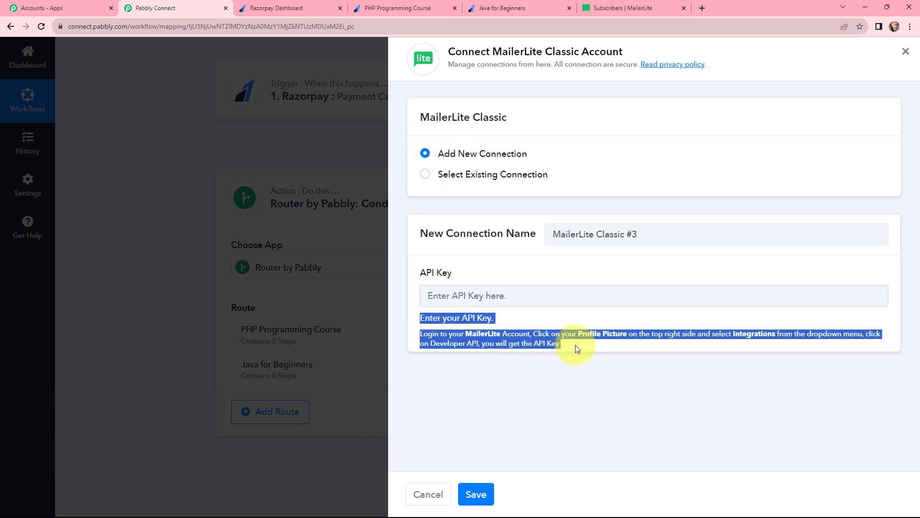
click(519, 316)
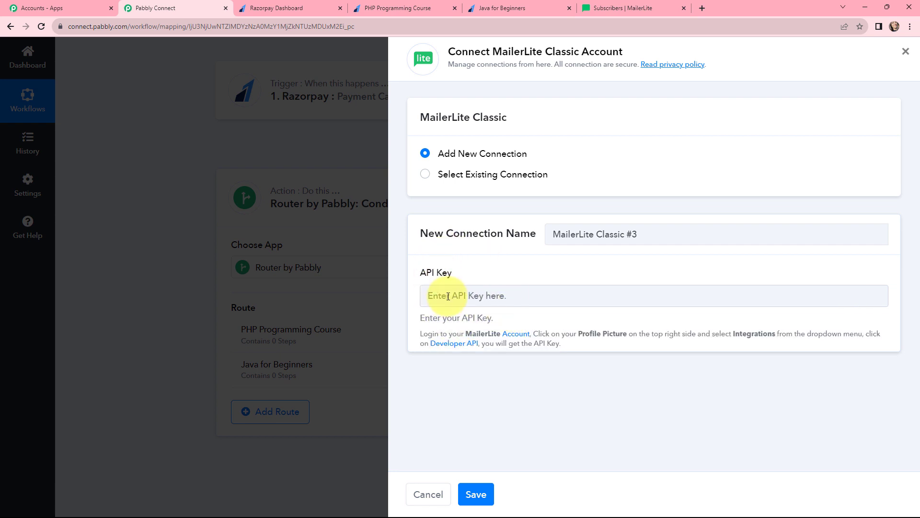
click(596, 7)
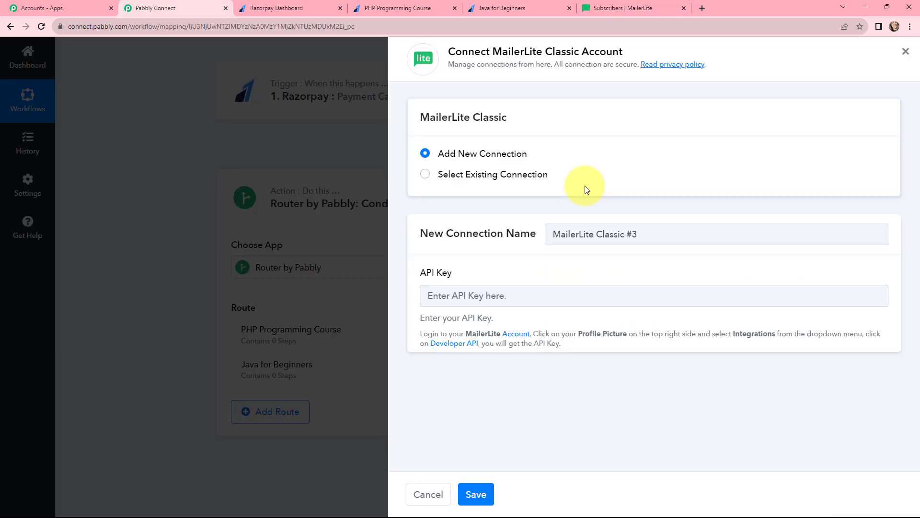
click(628, 7)
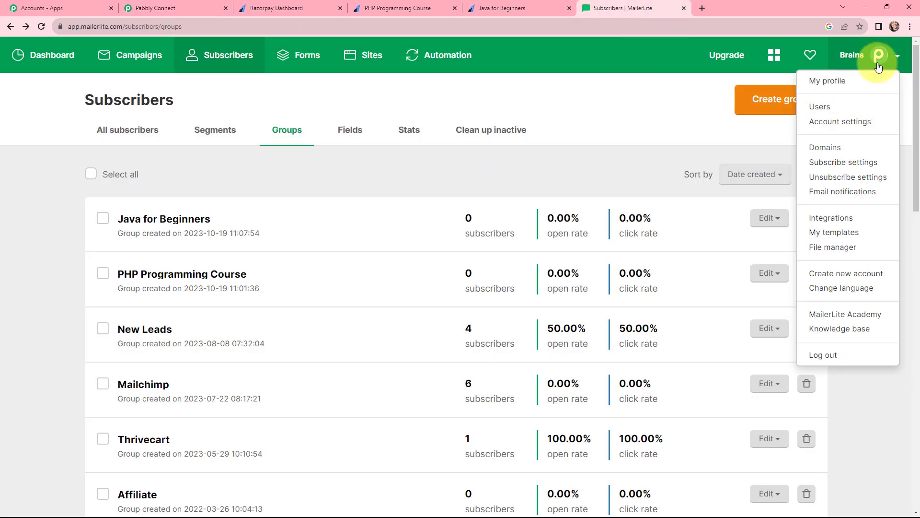
Step: Copy the Developer API key from MailerLite's Integrations page and return to Pabbly Connect
click(844, 217)
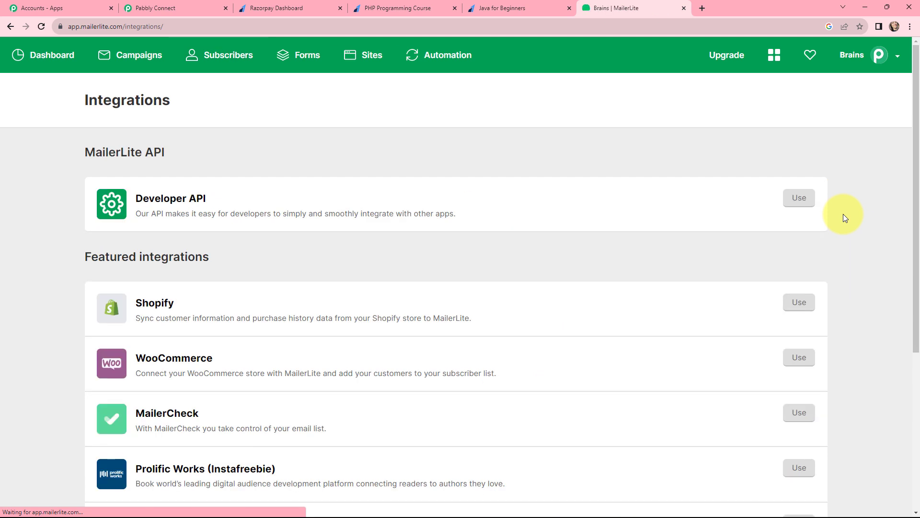
click(183, 203)
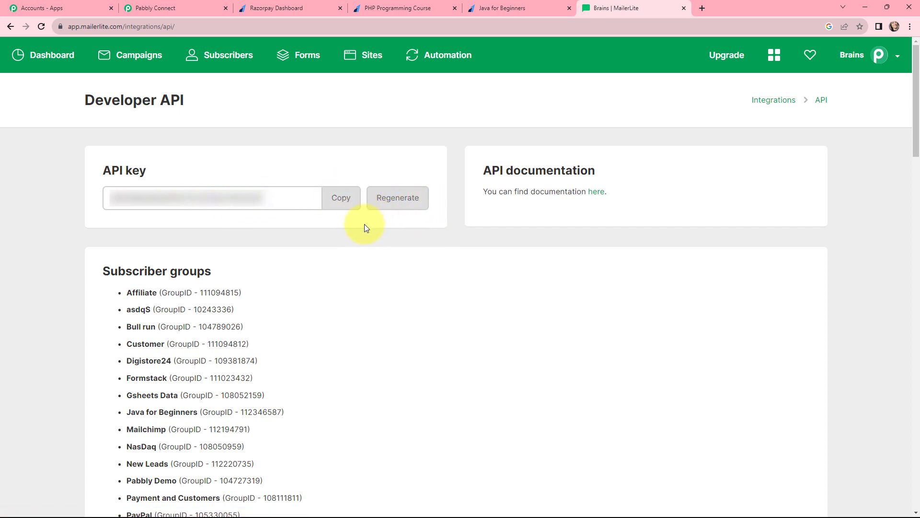
click(338, 197)
click(174, 8)
Step: Paste the copied API key into MailerLite Classic #3 and save the connection
click(460, 306)
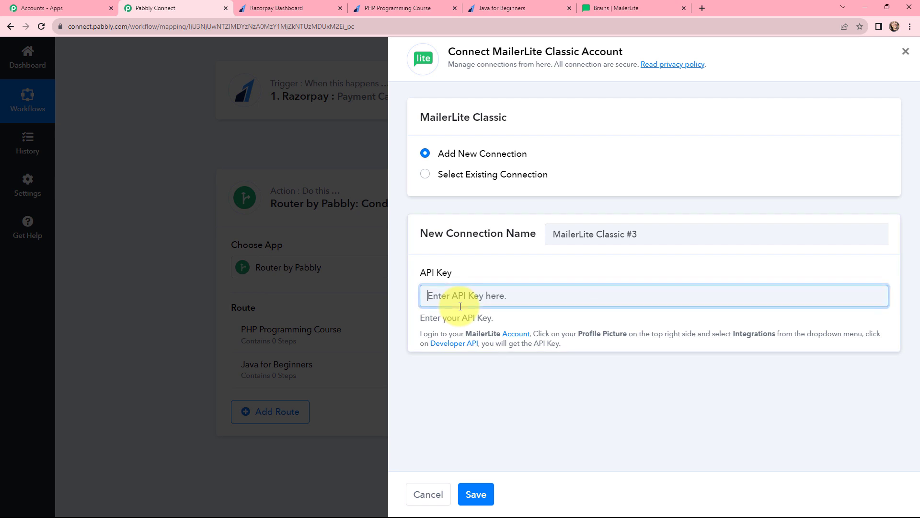
key(ctrl+v)
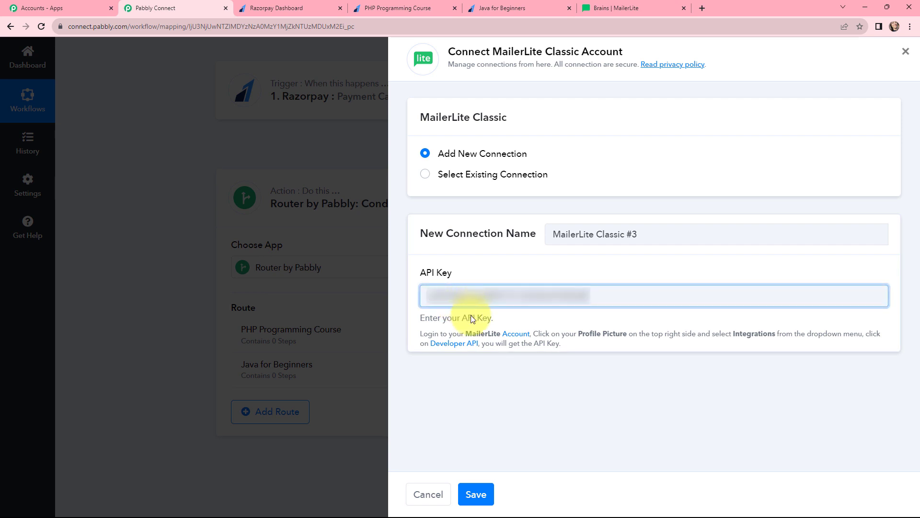
click(477, 485)
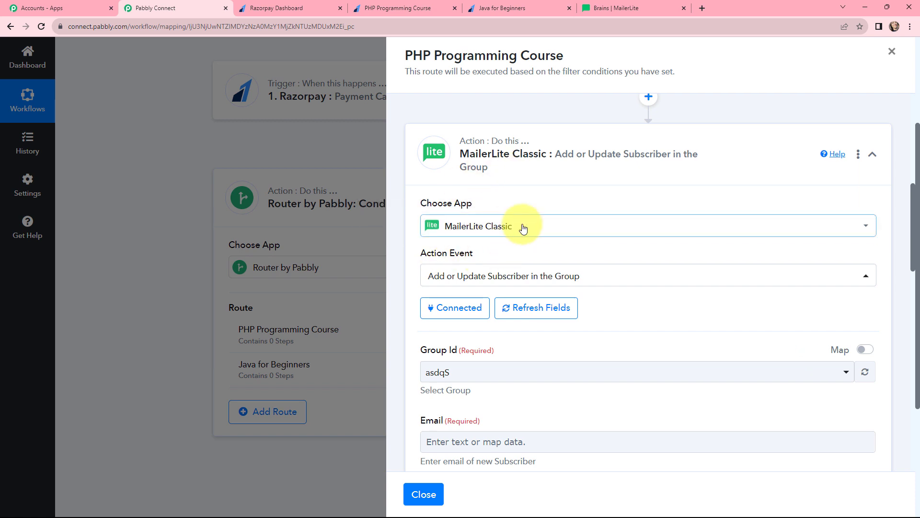
Step: Open the Group Id list, then go to MailerLite's Subscribers section
scroll(654, 221, down, 4)
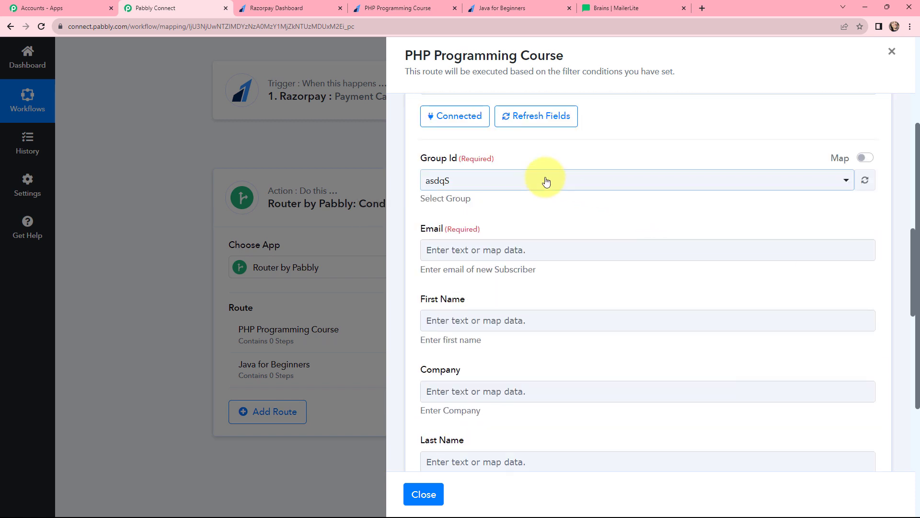
click(524, 177)
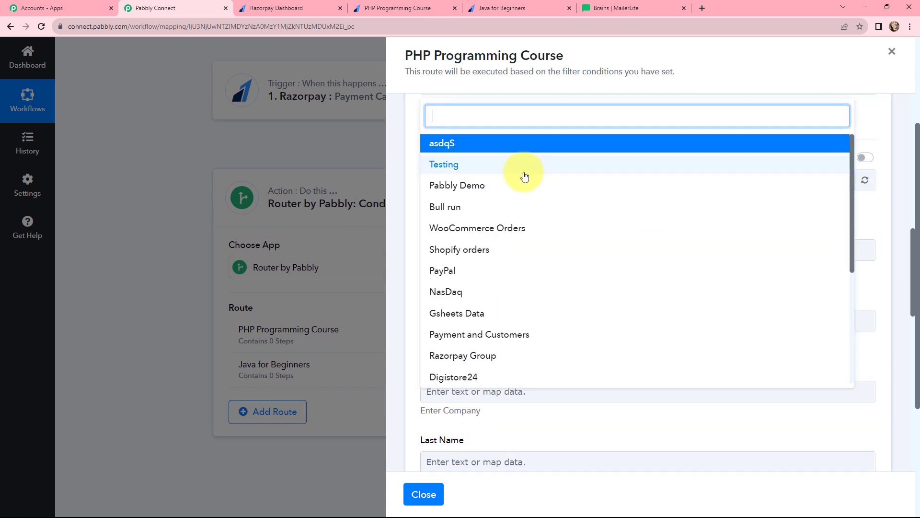
click(620, 7)
click(225, 63)
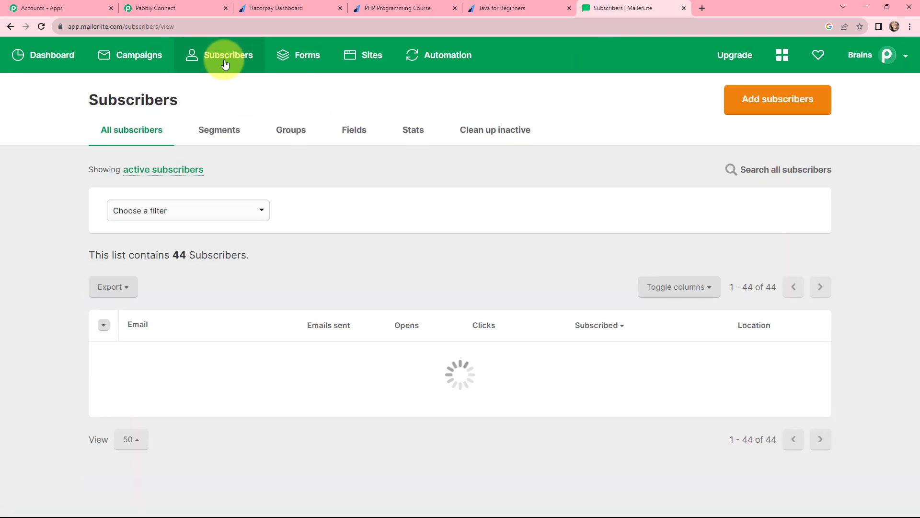
Step: Show the Groups tab listing PHP Programming Course and Java for Beginners
click(288, 138)
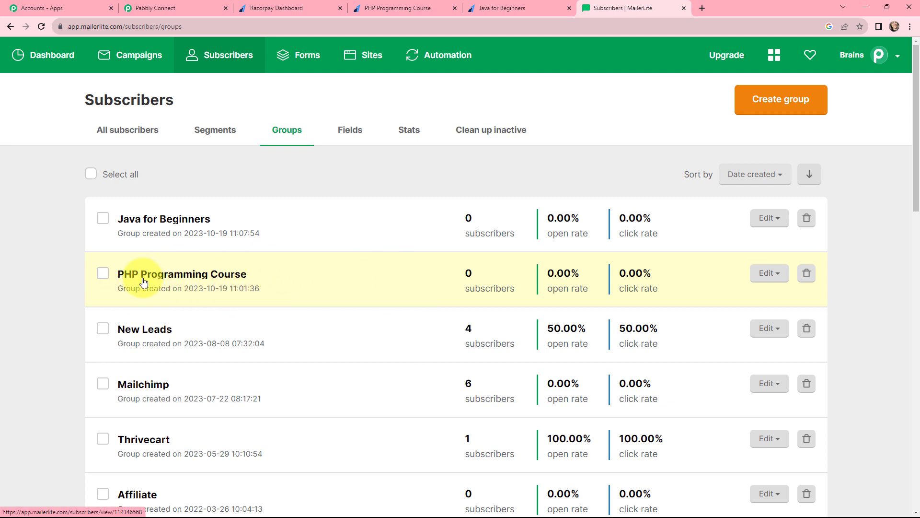
Step: Select the PHP Programming Course group and map the Razorpay notes email into Email
click(191, 8)
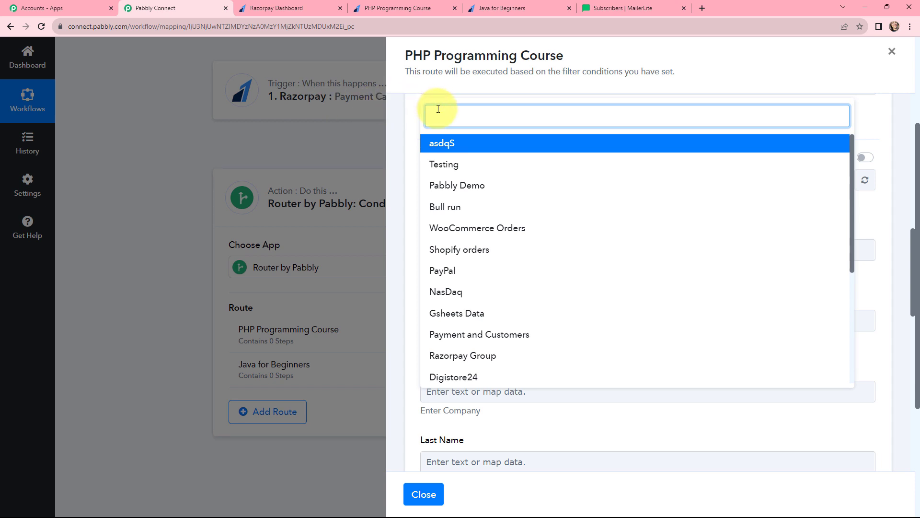
text(PHP)
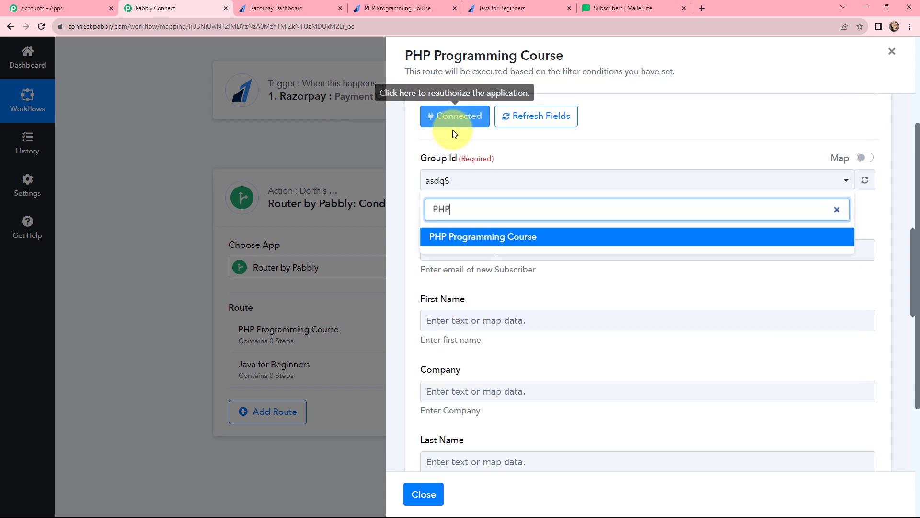
click(469, 239)
click(511, 248)
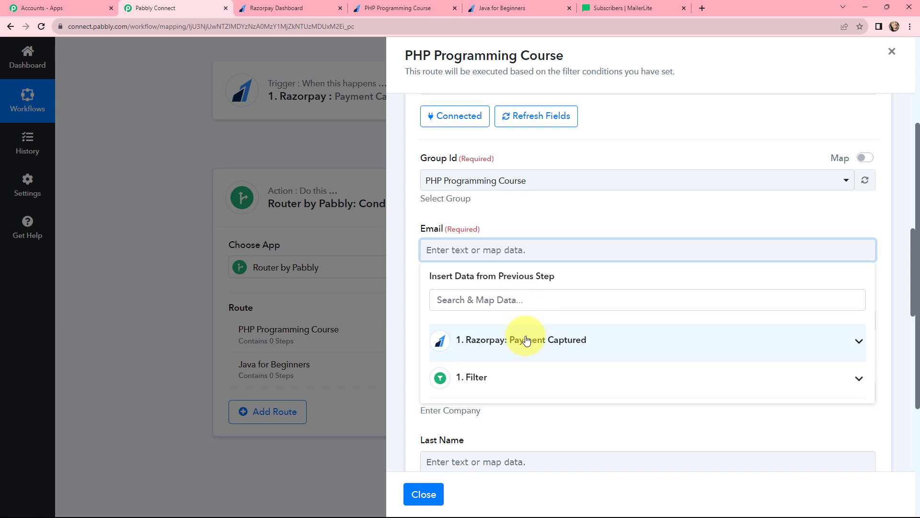
click(526, 339)
click(512, 302)
text(E)
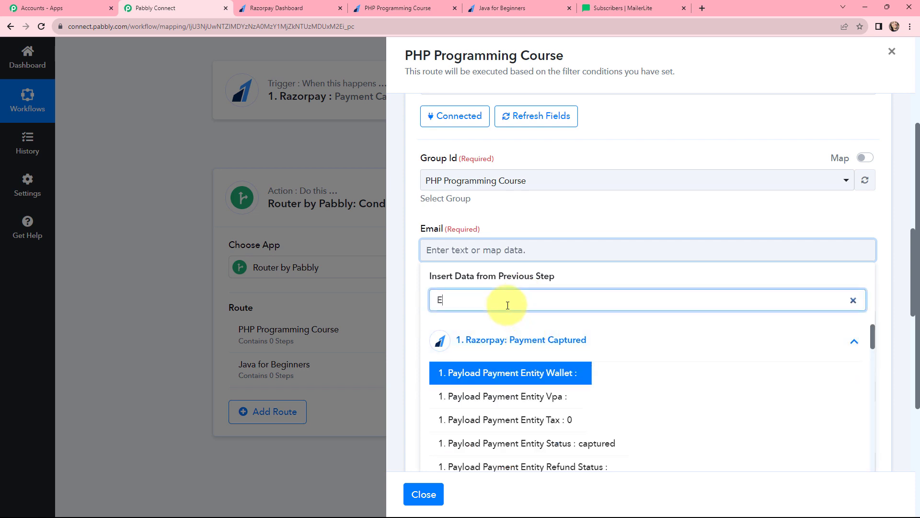
text(MAI)
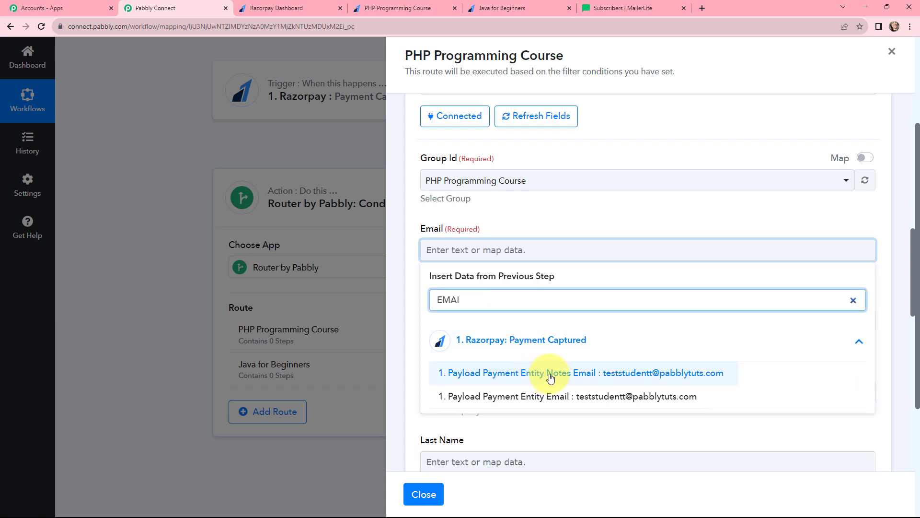
click(550, 377)
click(537, 208)
Step: Map the Razorpay notes First Name and Last Name into the matching name fields
scroll(535, 154, down, 4)
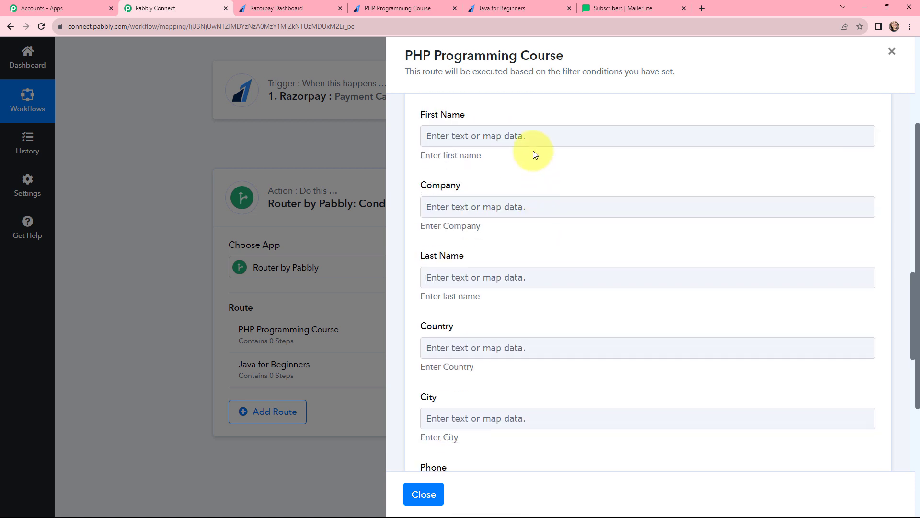
click(530, 135)
click(530, 226)
click(525, 186)
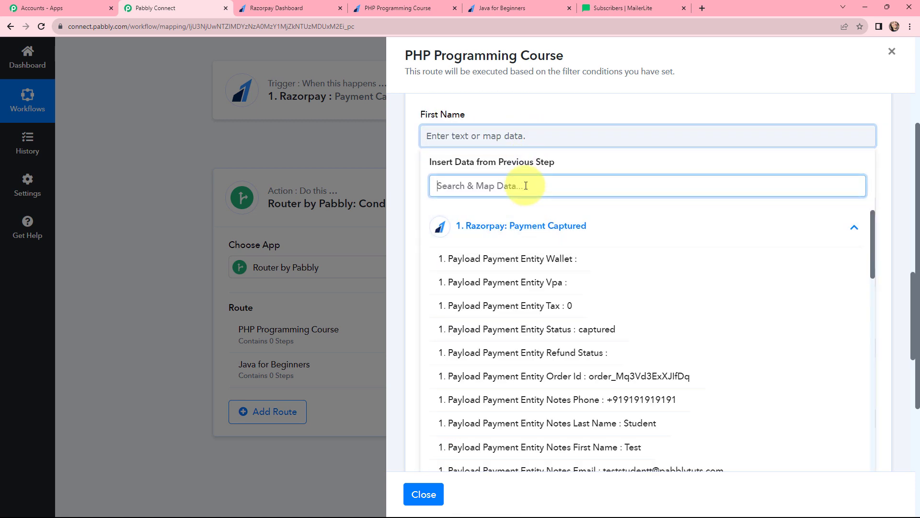
text(NAM)
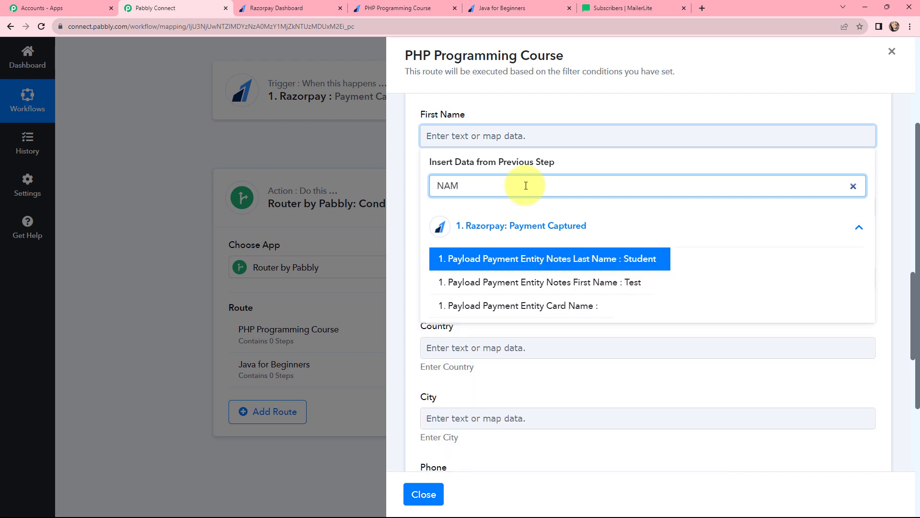
click(559, 283)
click(452, 164)
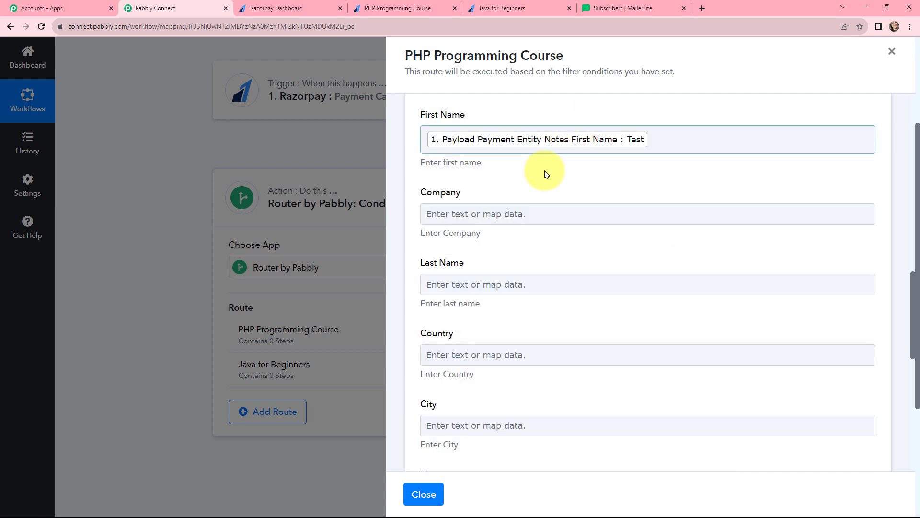
click(478, 283)
click(487, 369)
click(518, 333)
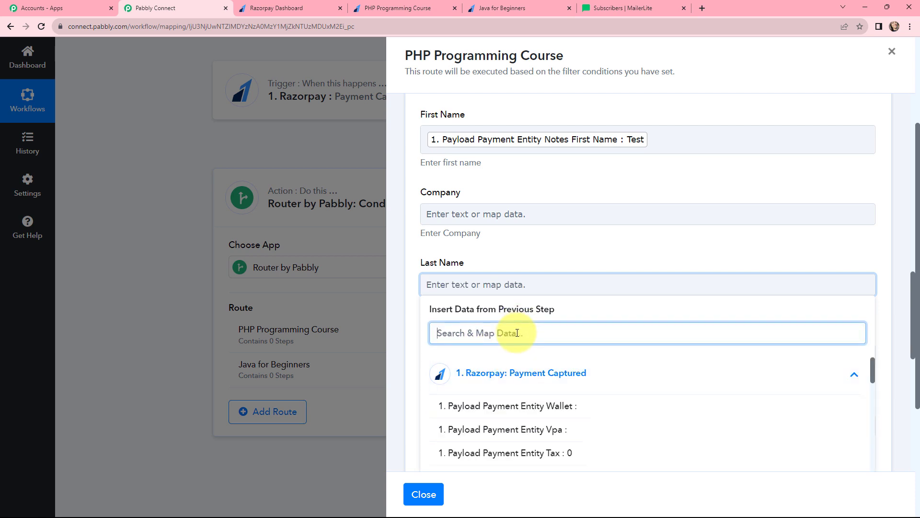
text(LAST)
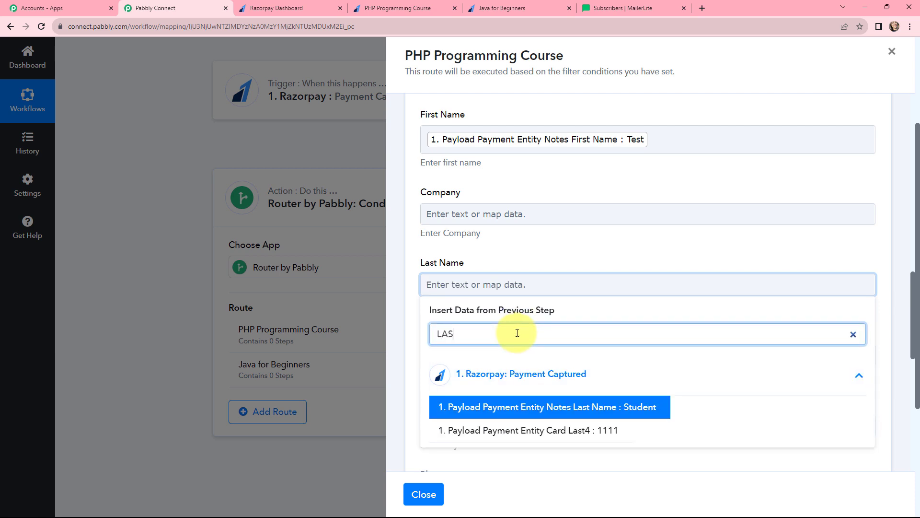
click(529, 406)
click(533, 240)
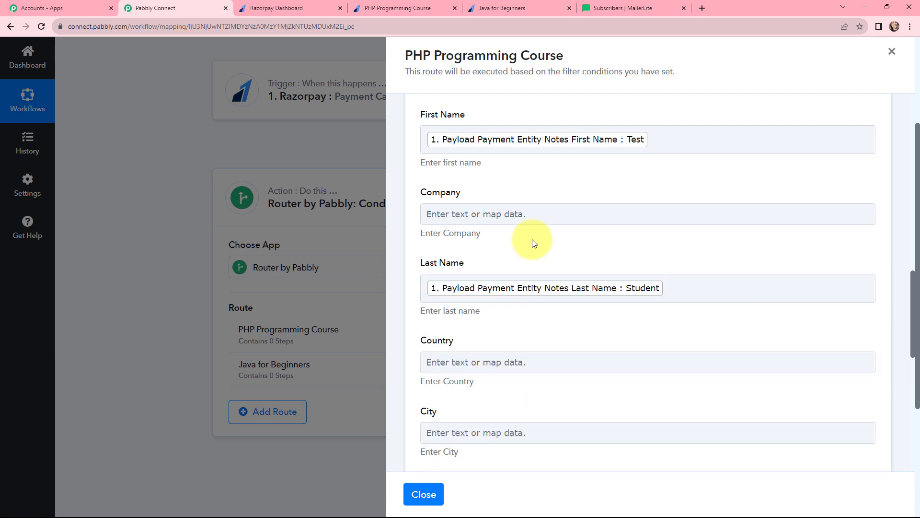
Step: Map the Razorpay notes Phone into the Phone field
scroll(532, 240, down, 3)
scroll(532, 239, down, 1)
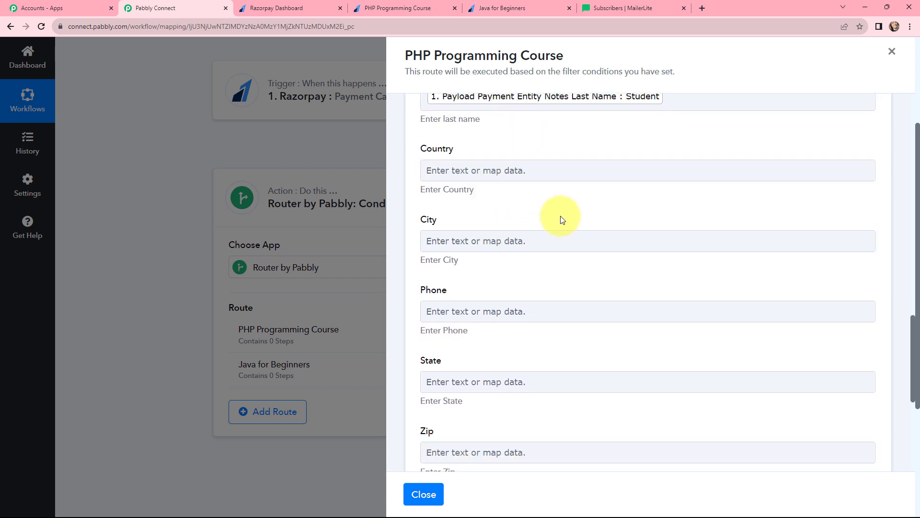
scroll(559, 218, down, 1)
click(479, 264)
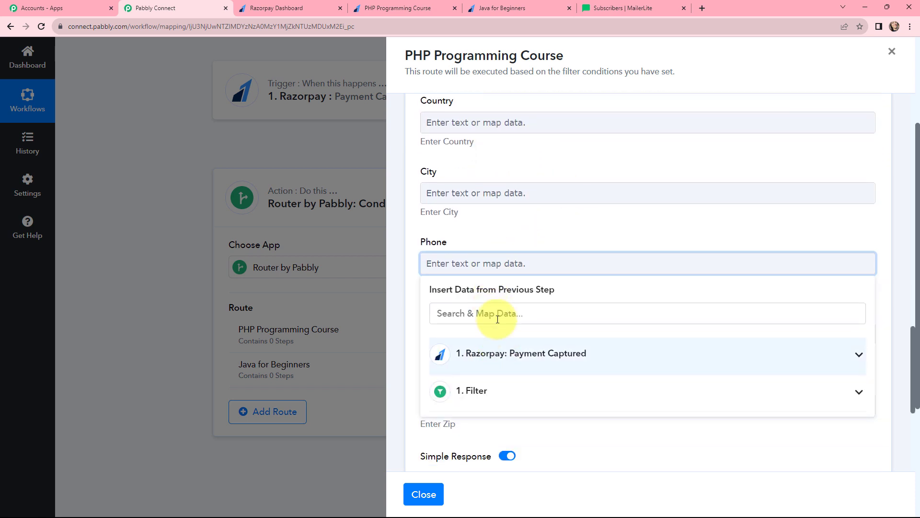
text(ph)
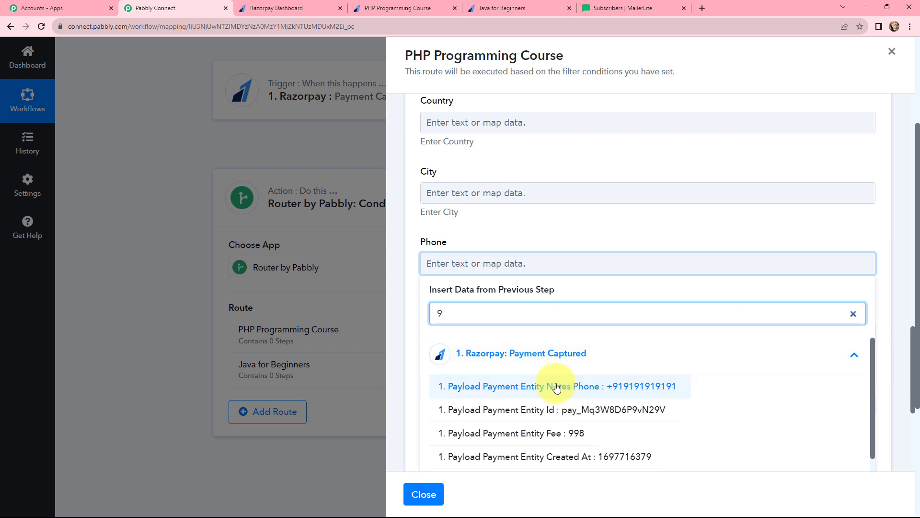
click(516, 383)
click(510, 246)
scroll(545, 185, down, 4)
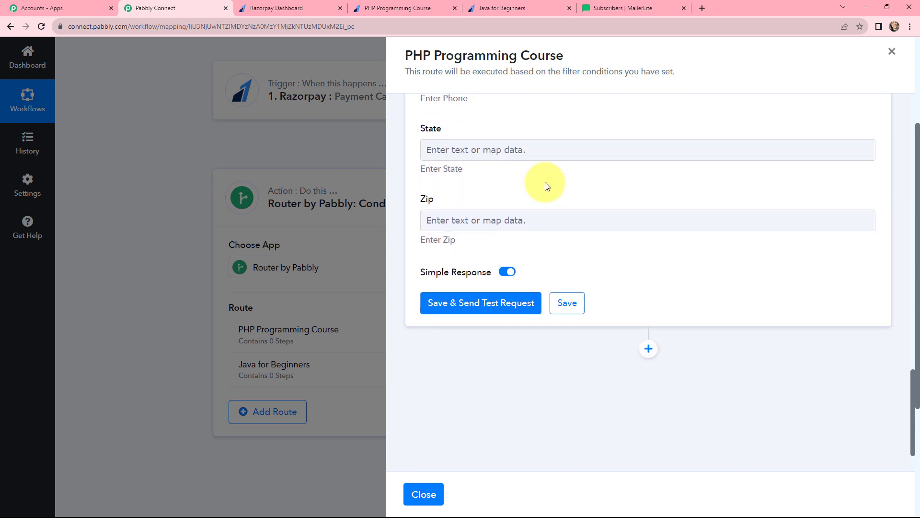
scroll(571, 180, up, 8)
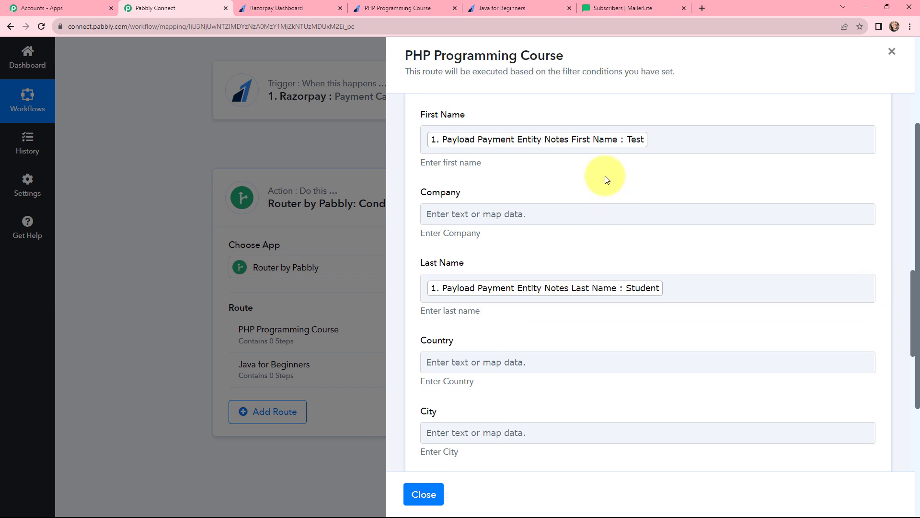
Step: Save and test the PHP route's MailerLite step, adding the test buyer as a subscriber
scroll(595, 170, down, 9)
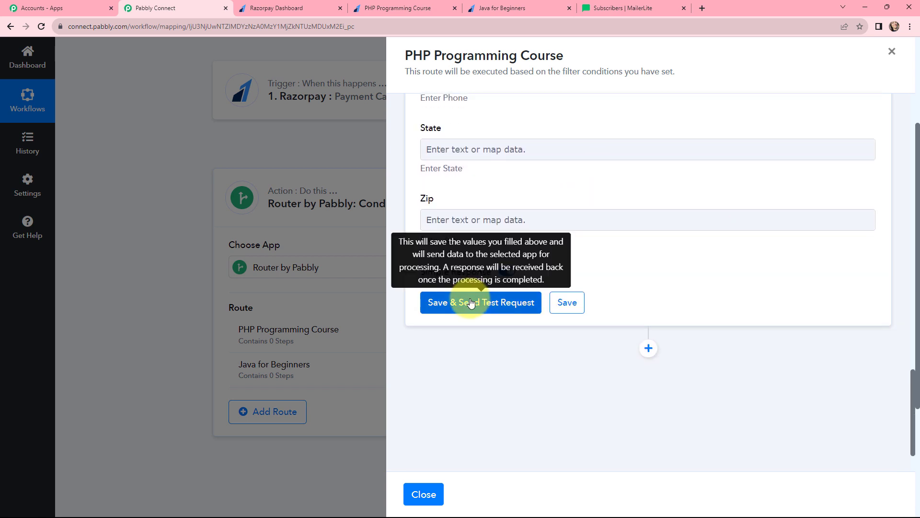
click(471, 301)
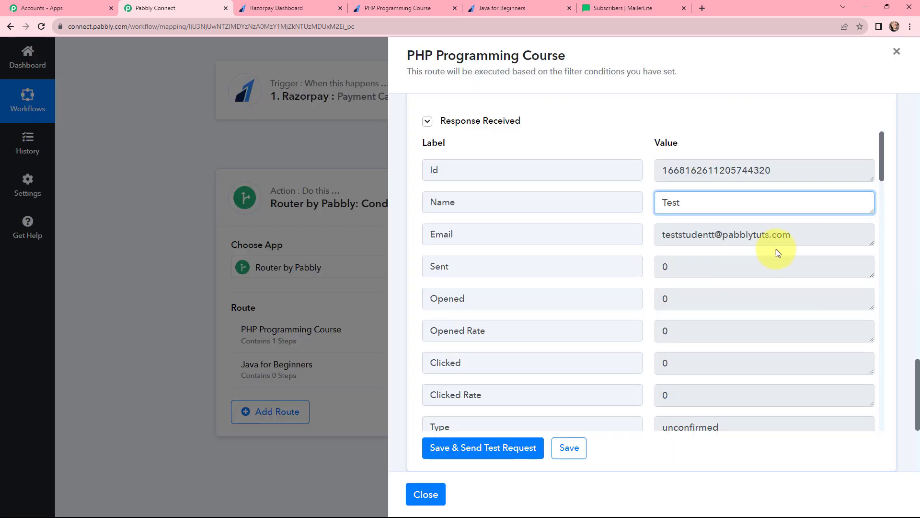
scroll(809, 236, down, 10)
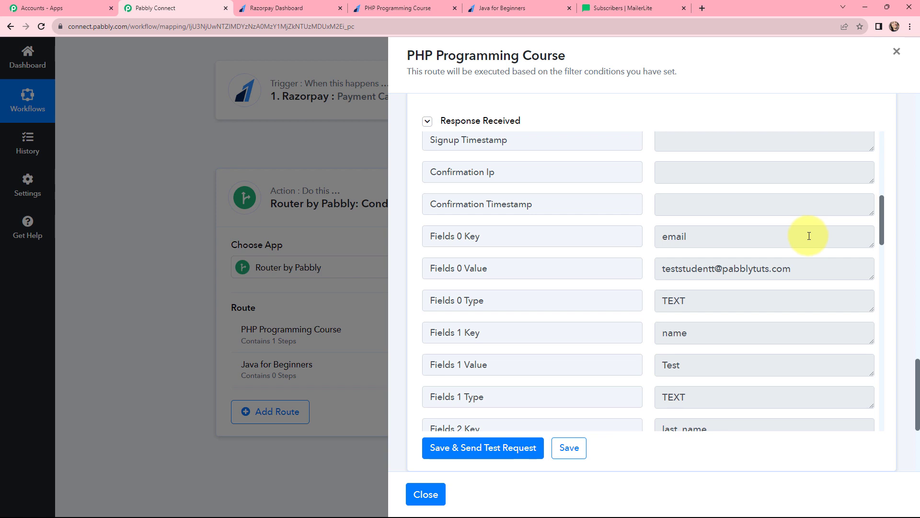
click(641, 6)
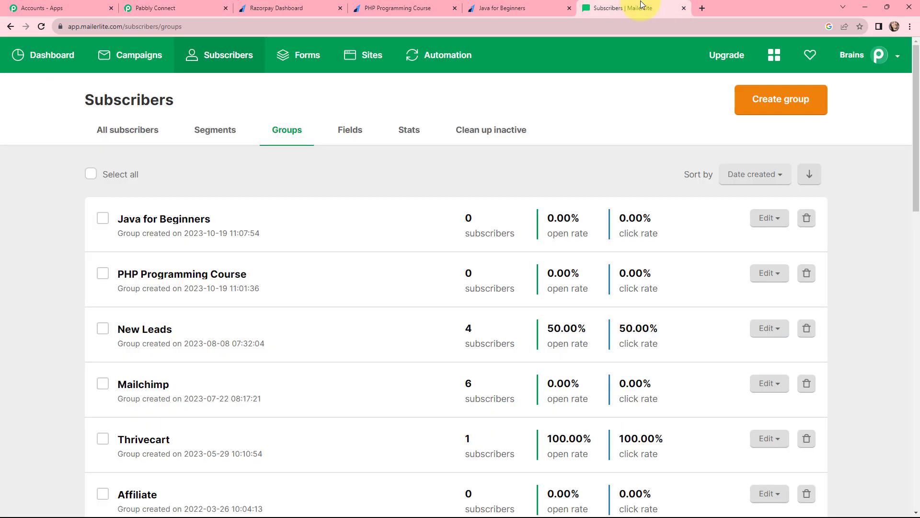
Step: Reload Groups and open PHP Programming Course, now showing 2 unconfirmed subscribers
click(41, 27)
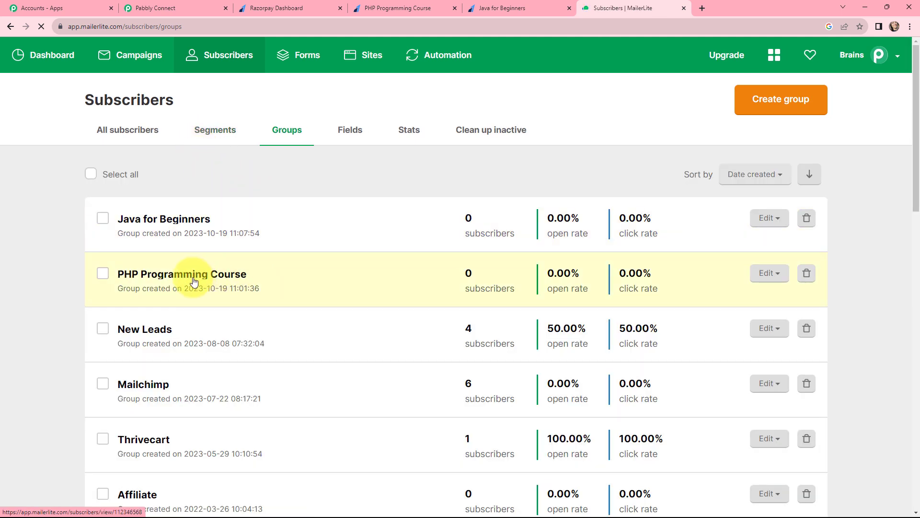
click(193, 278)
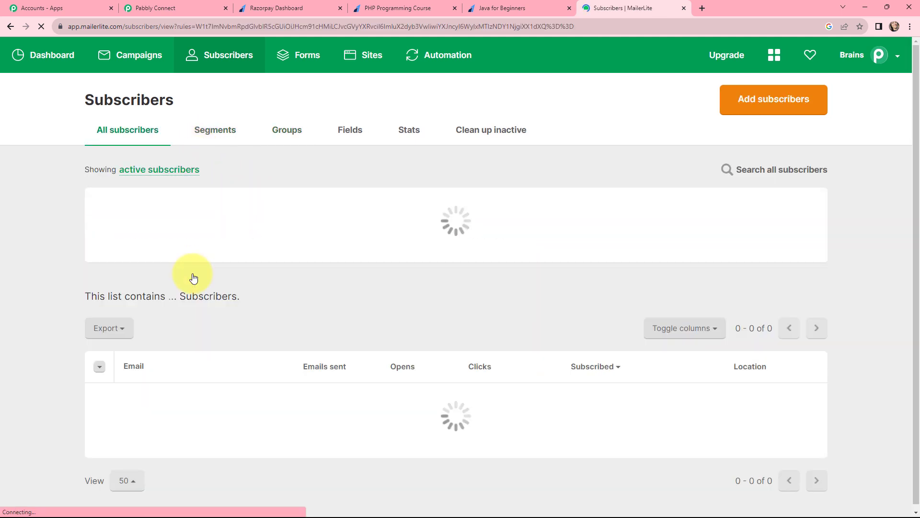
scroll(161, 387, down, 2)
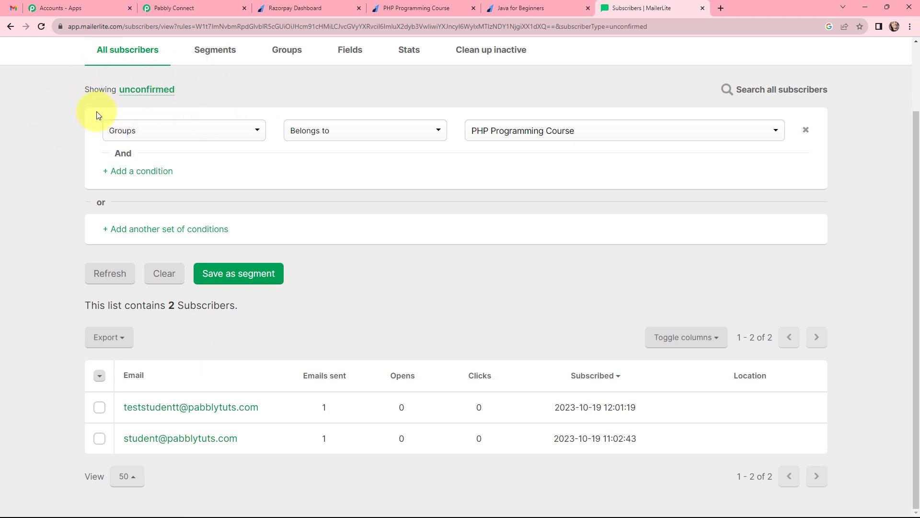
click(12, 4)
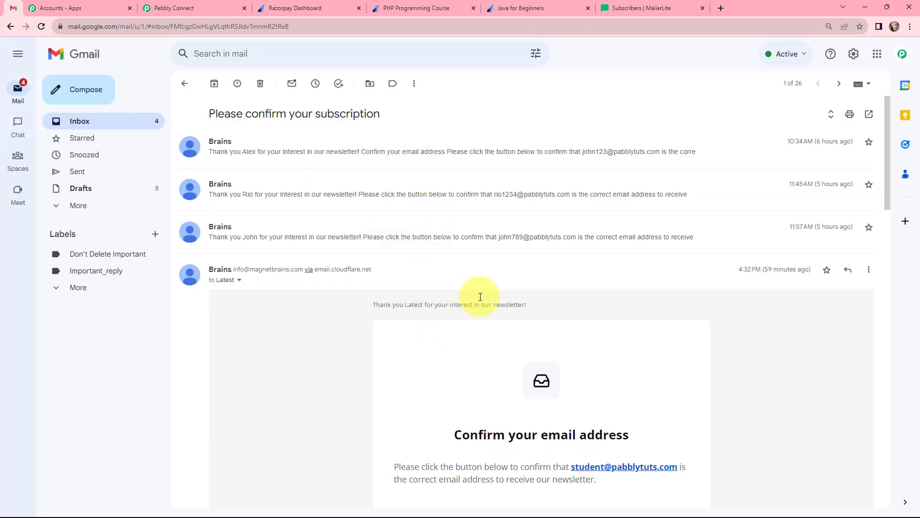
Step: Confirm the newsletter subscription with the email's 'Confirm your email' button
scroll(480, 297, down, 4)
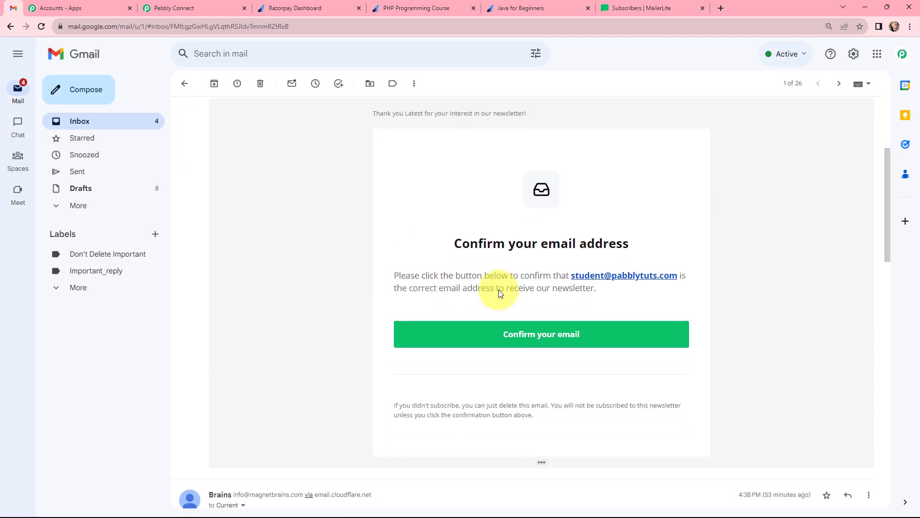
click(534, 334)
drag(526, 214, 382, 211)
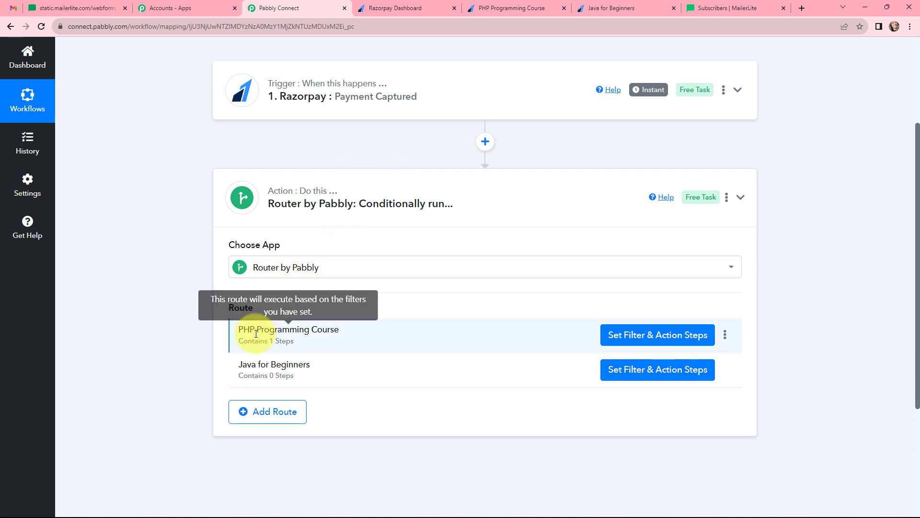
Step: Check the PHP Programming Course subscribers' email opens in MailerLite, then return to Pabbly Connect
click(700, 8)
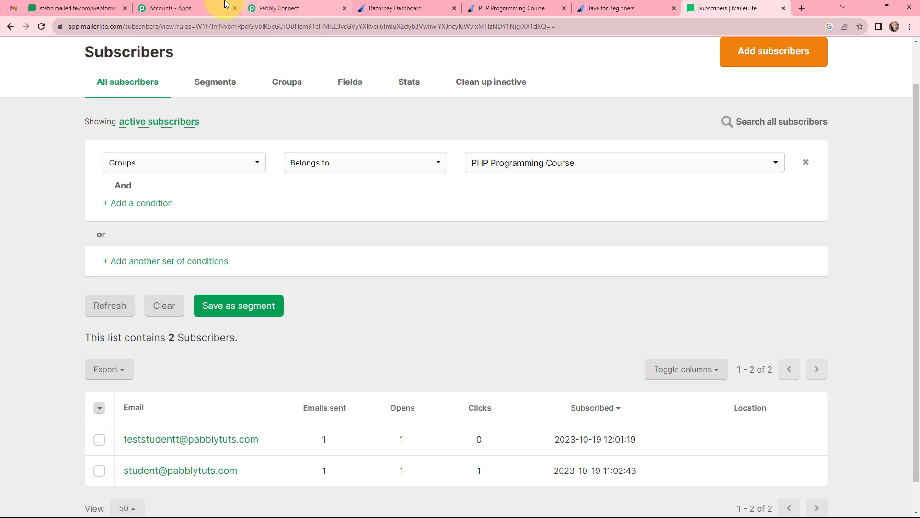
click(281, 5)
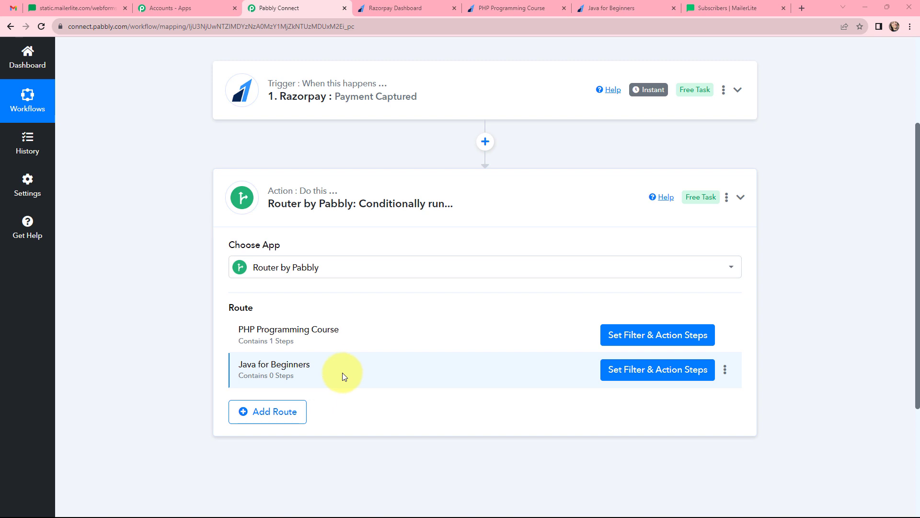
Step: Re-capture the Razorpay trigger's webhook response, confirming the prompt with Yes
scroll(343, 372, up, 4)
click(353, 235)
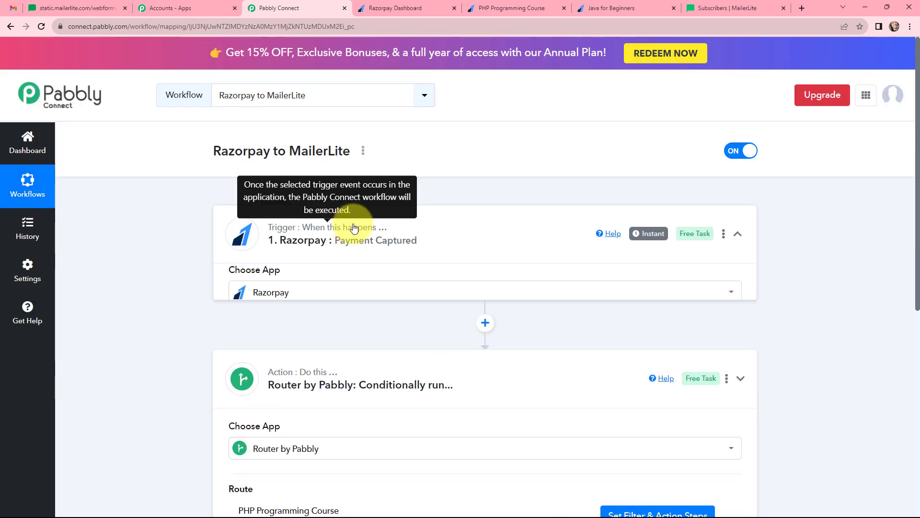
scroll(437, 247, down, 5)
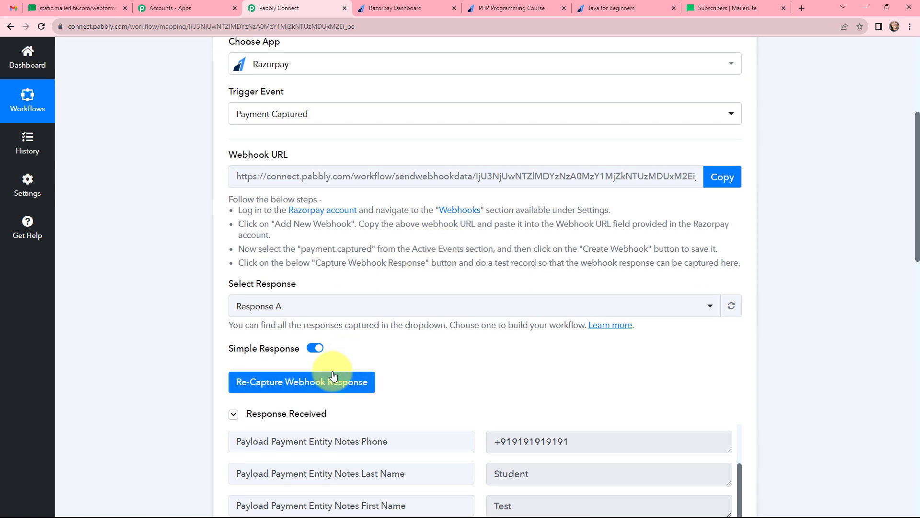
click(333, 374)
click(431, 344)
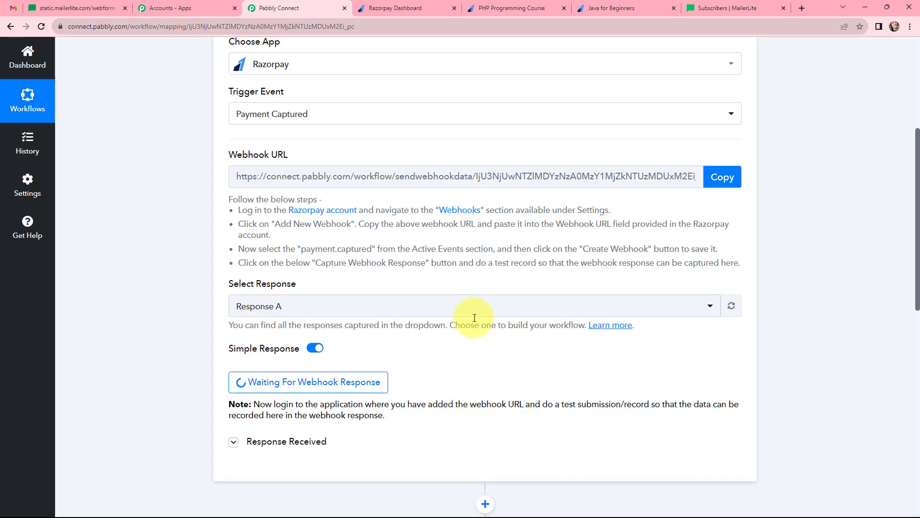
scroll(515, 262, down, 1)
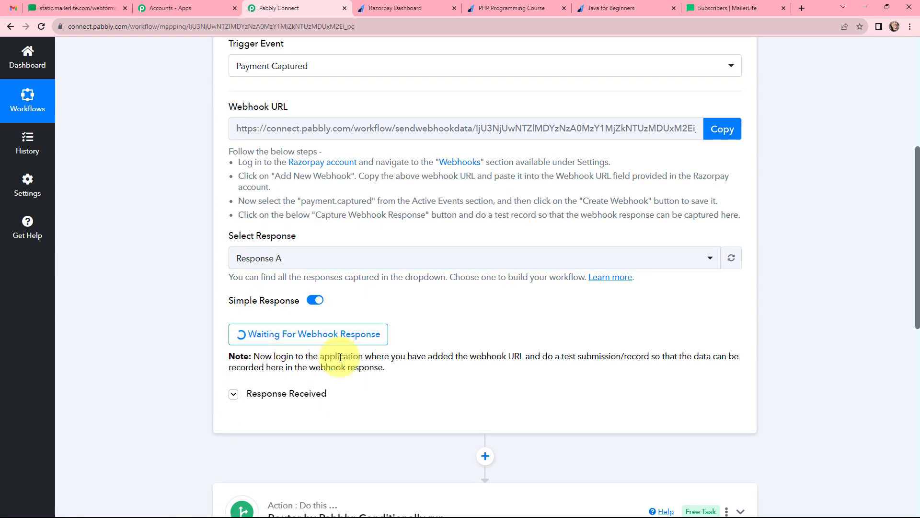
Step: Choose Java for Beginners as the course on the Razorpay payment form and start the ₹799 checkout
click(621, 9)
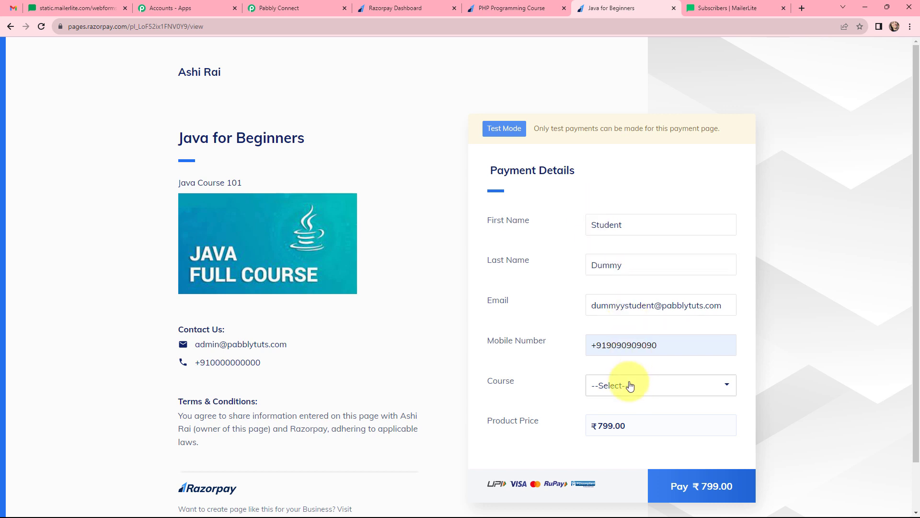
click(628, 386)
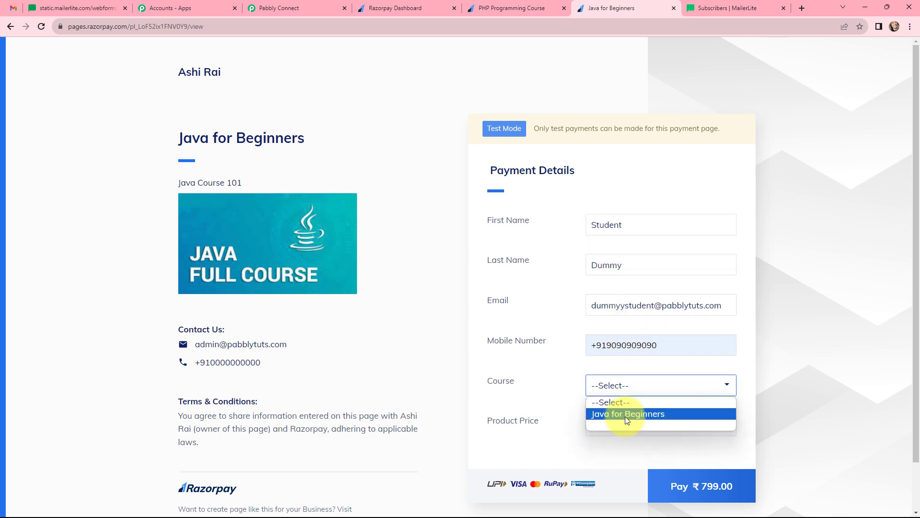
click(625, 414)
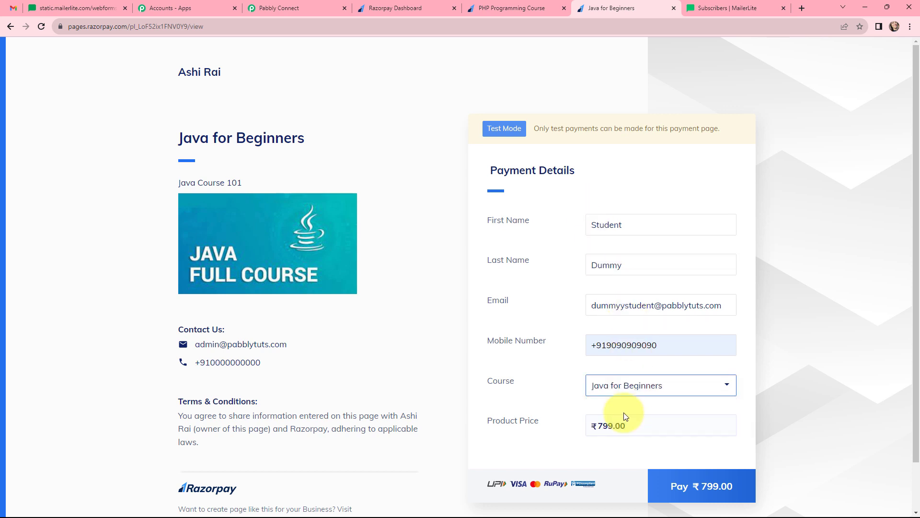
click(696, 485)
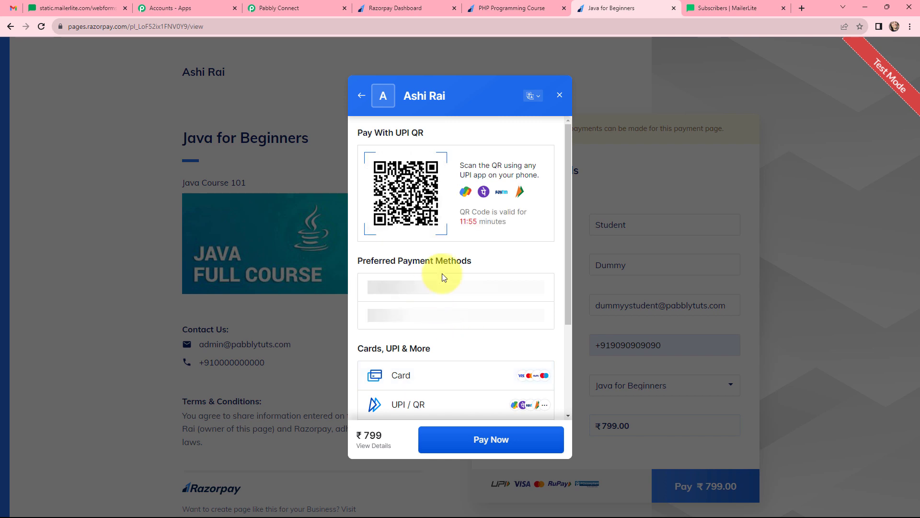
Step: Pay by card, entering the test card number, expiry 11/23, holder name and security code
scroll(480, 302, down, 2)
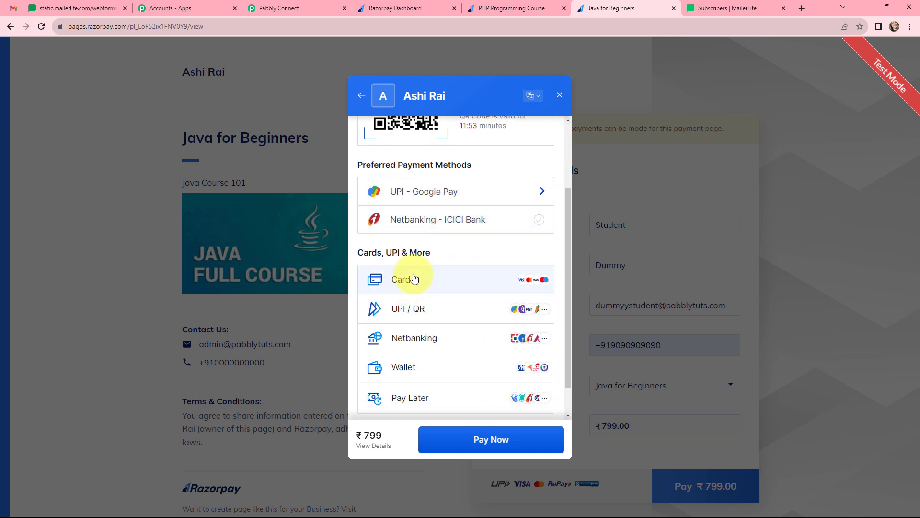
click(415, 279)
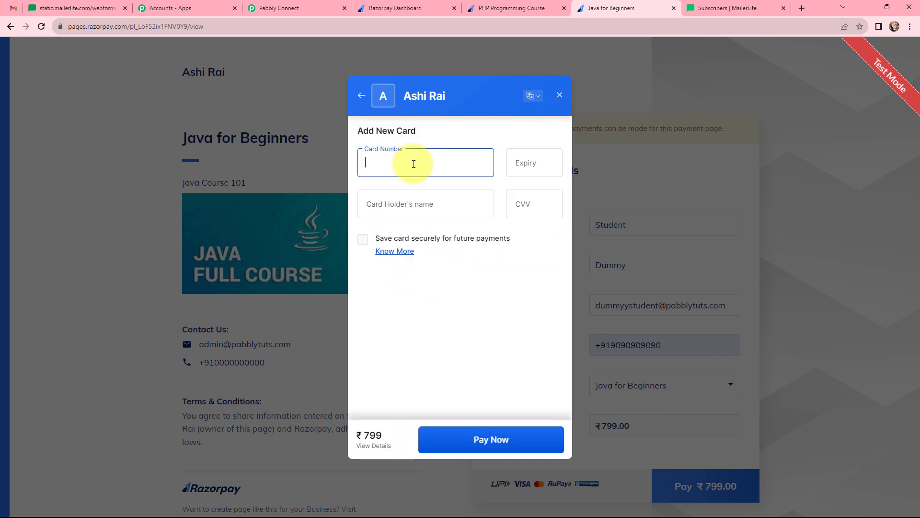
text(4111 1111 1111 11)
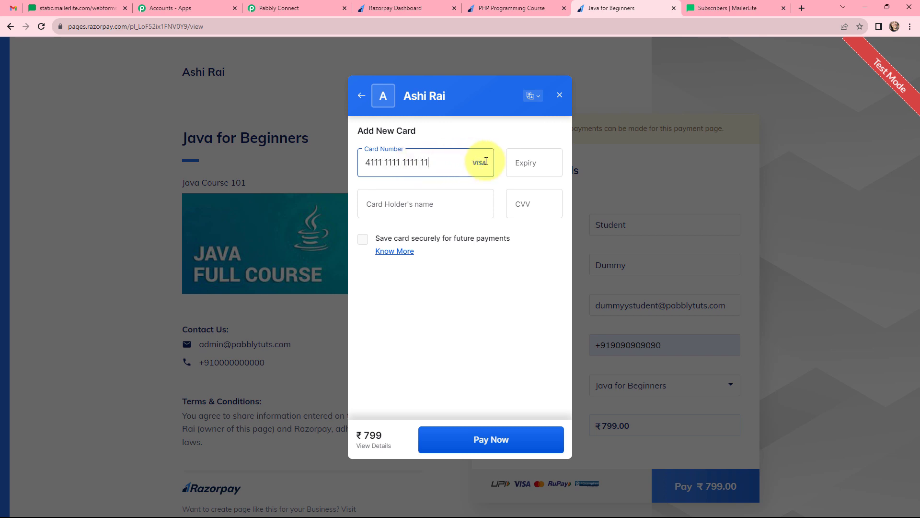
text(11)
click(522, 162)
text(11 / )
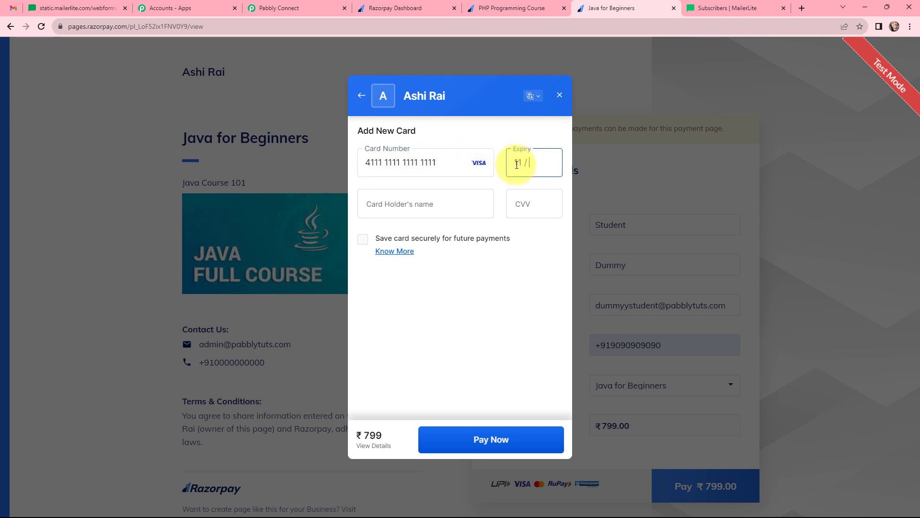
text(23)
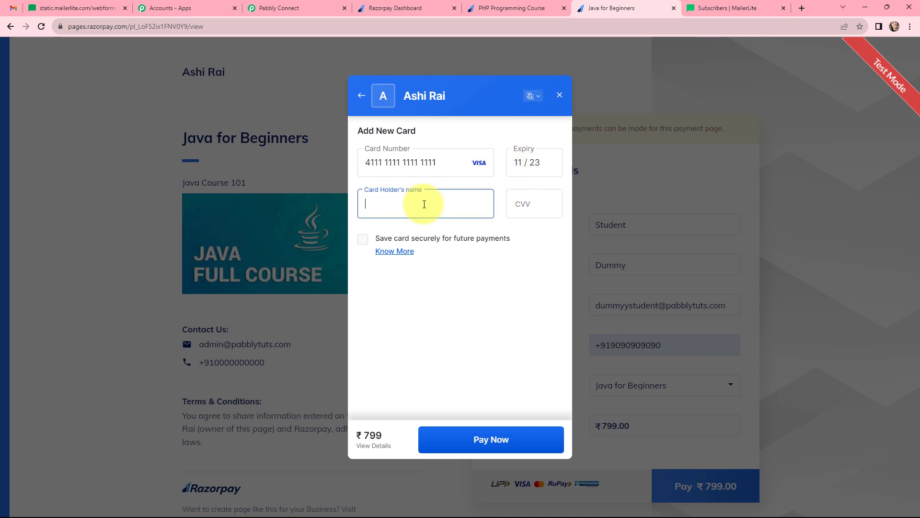
click(424, 203)
click(421, 232)
click(524, 204)
text(123)
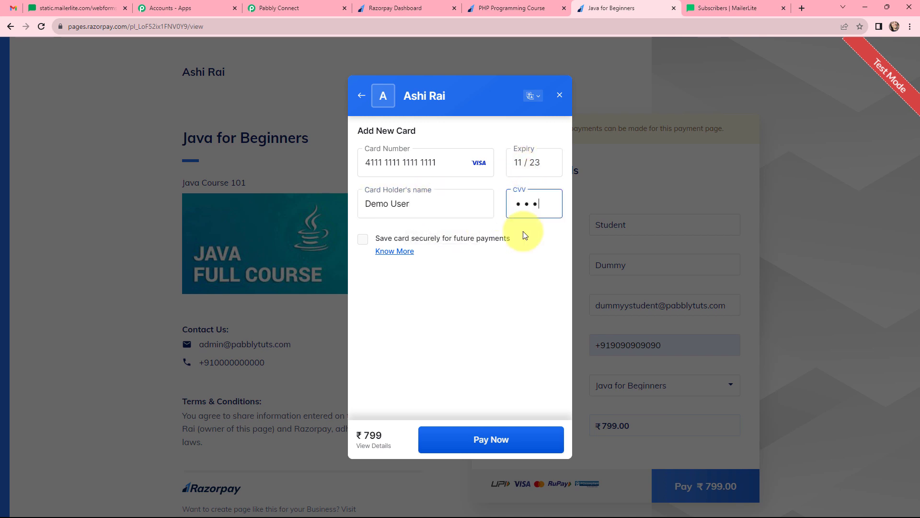
Step: Submit the card payment without saving the card and confirm it with the test OTP
click(493, 441)
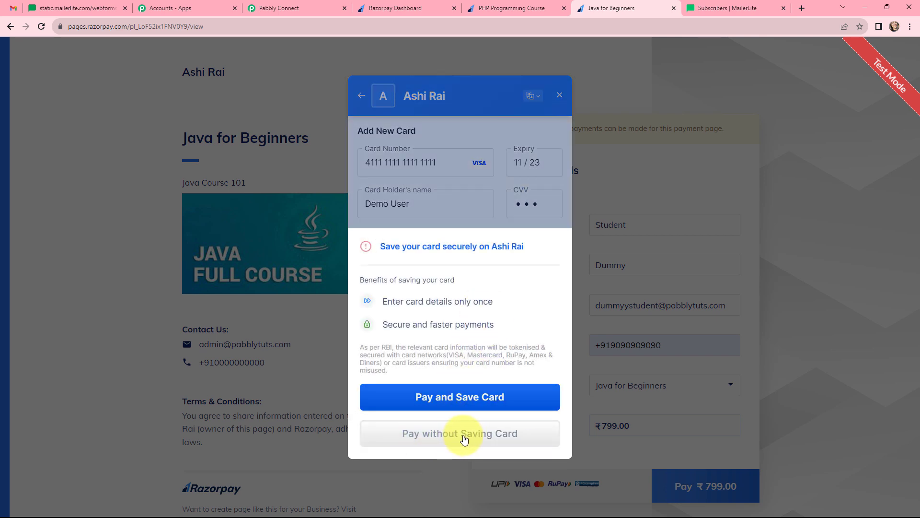
click(464, 437)
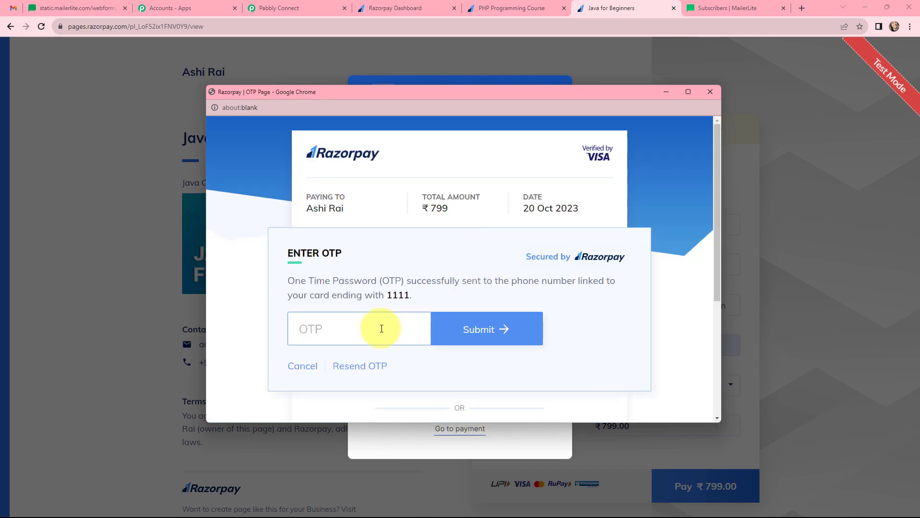
text(1111)
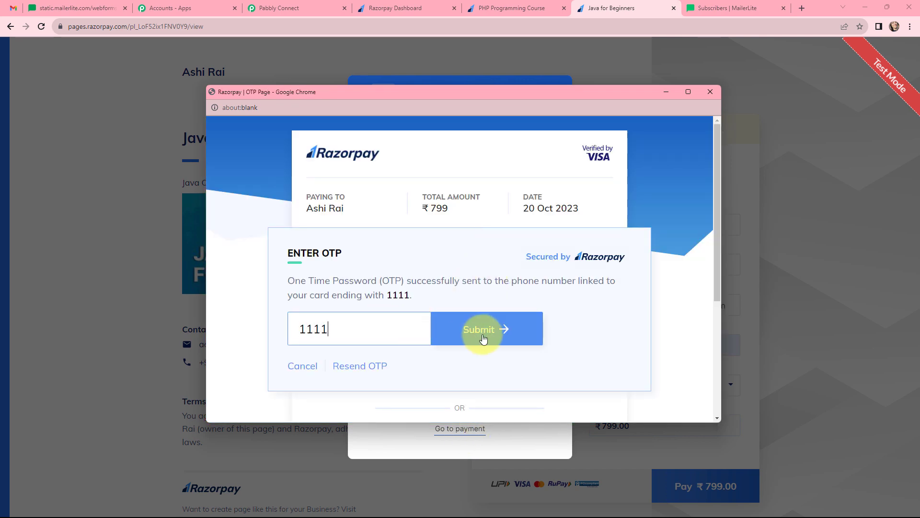
click(486, 330)
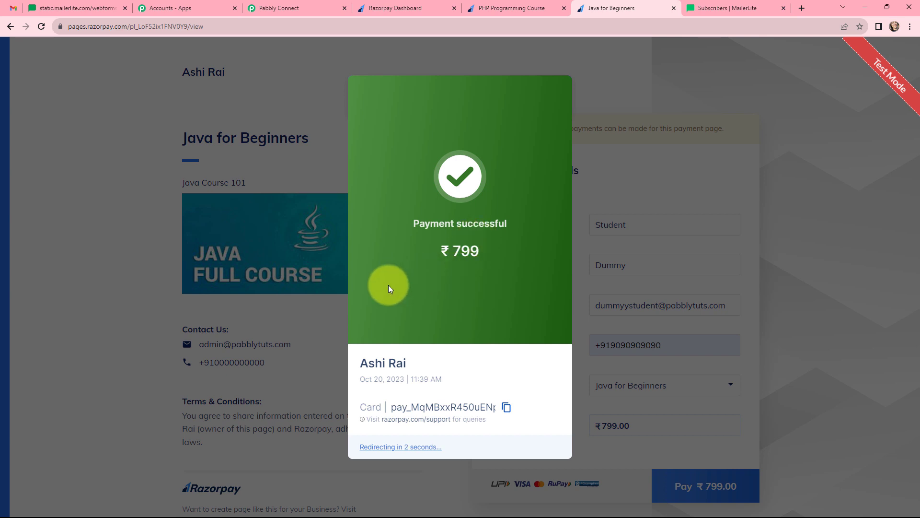
Step: Back in Pabbly Connect, inspect the captured Razorpay response's mobile number and Java for Beginners course note
click(285, 9)
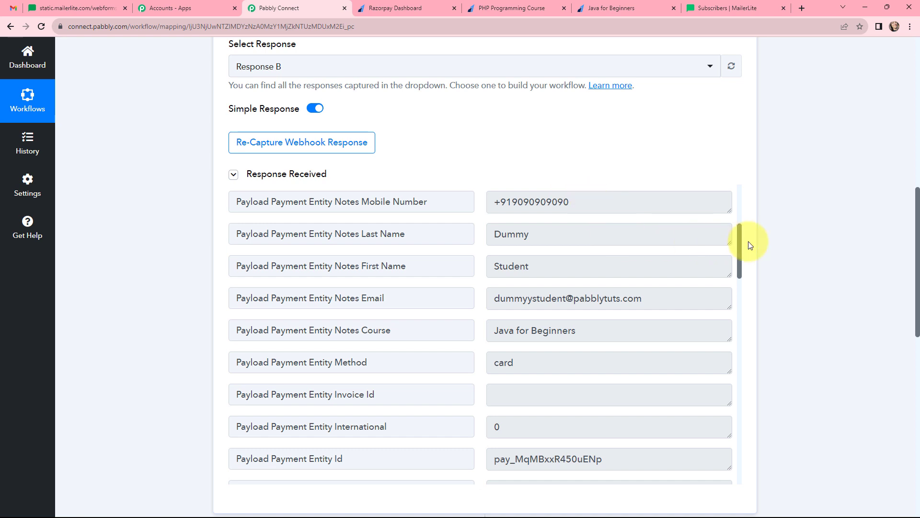
click(643, 201)
drag(643, 202, 472, 201)
click(507, 165)
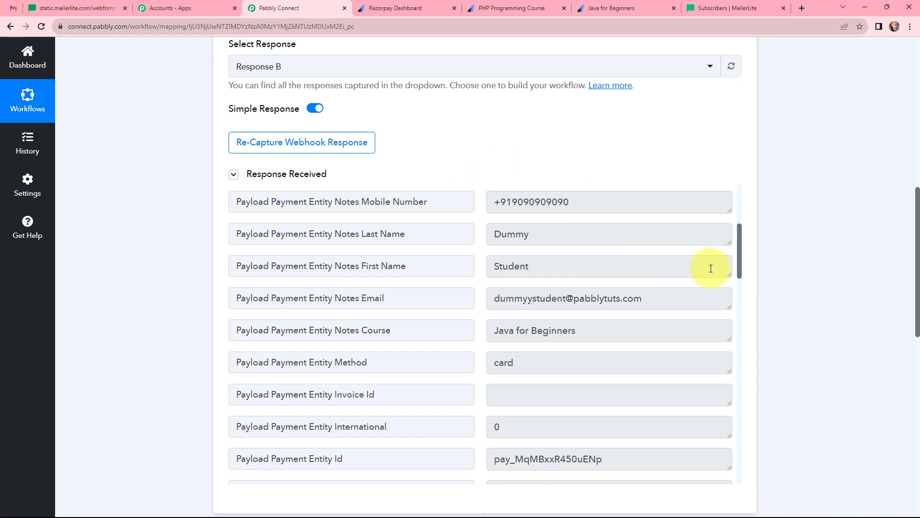
scroll(795, 237, down, 10)
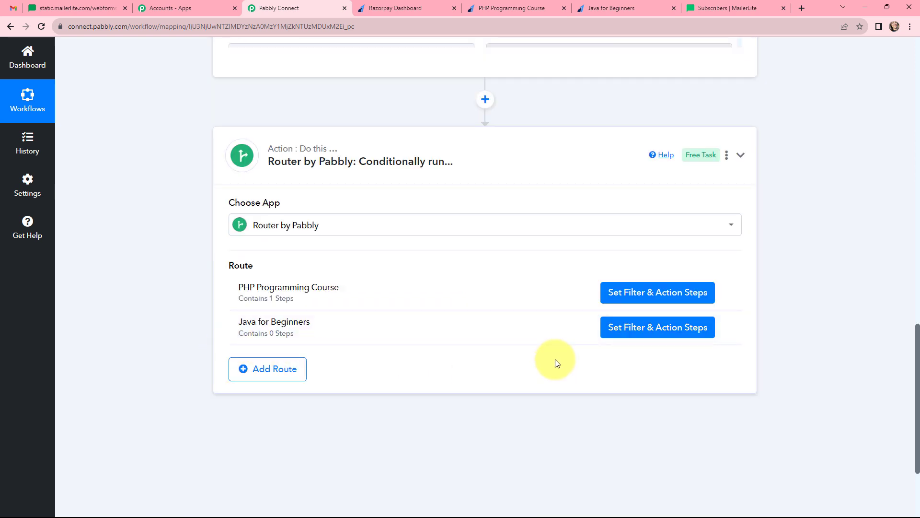
Step: Filter the Java route on the payment's Notes Course equal to 'Java for Beginners' and test it
click(659, 327)
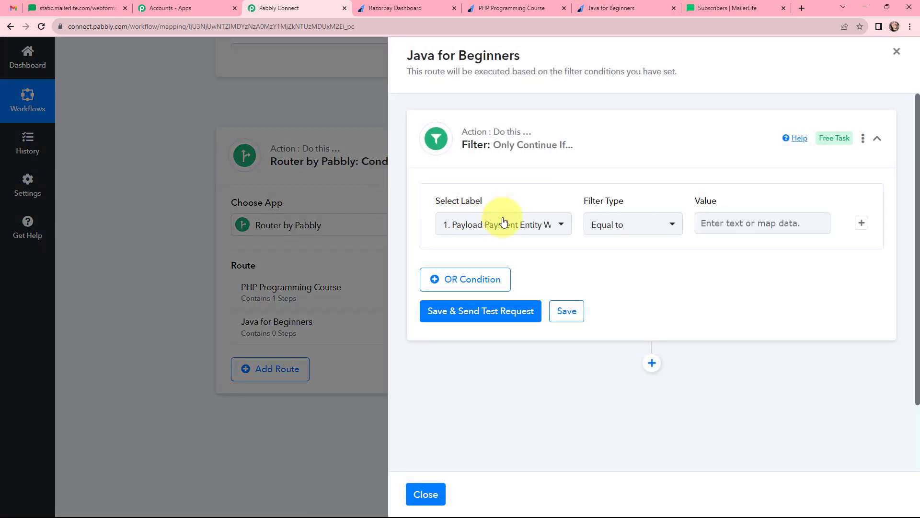
click(505, 225)
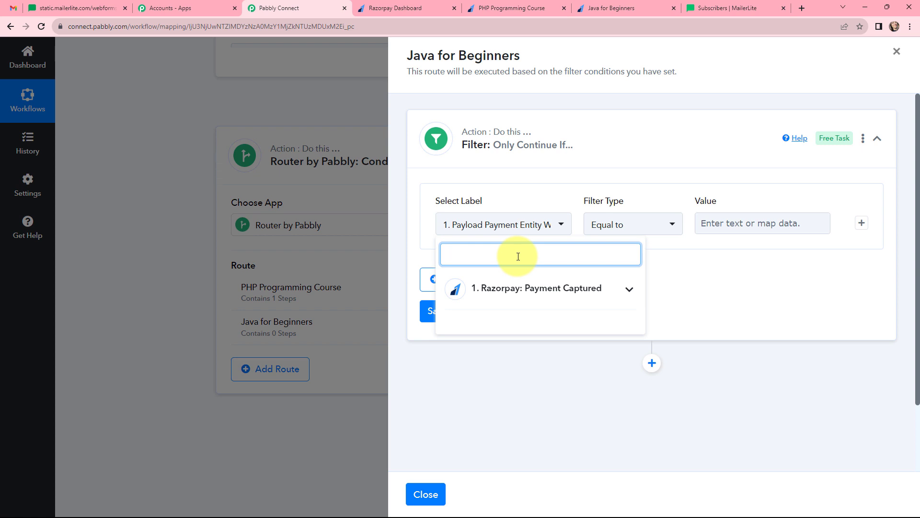
text(ja)
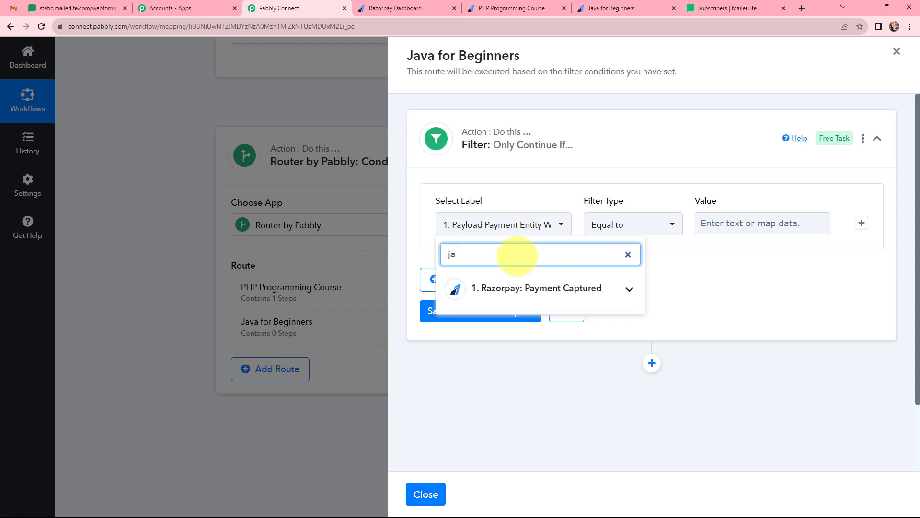
text(va)
click(530, 288)
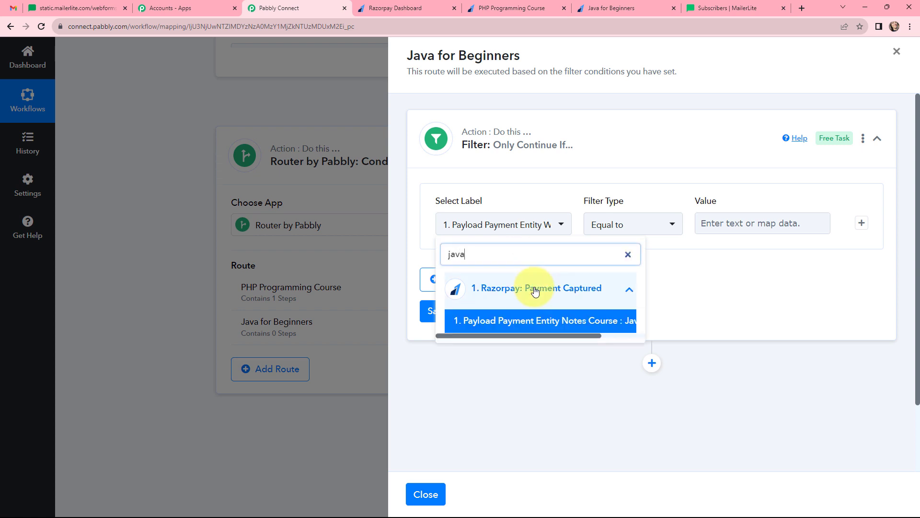
click(597, 322)
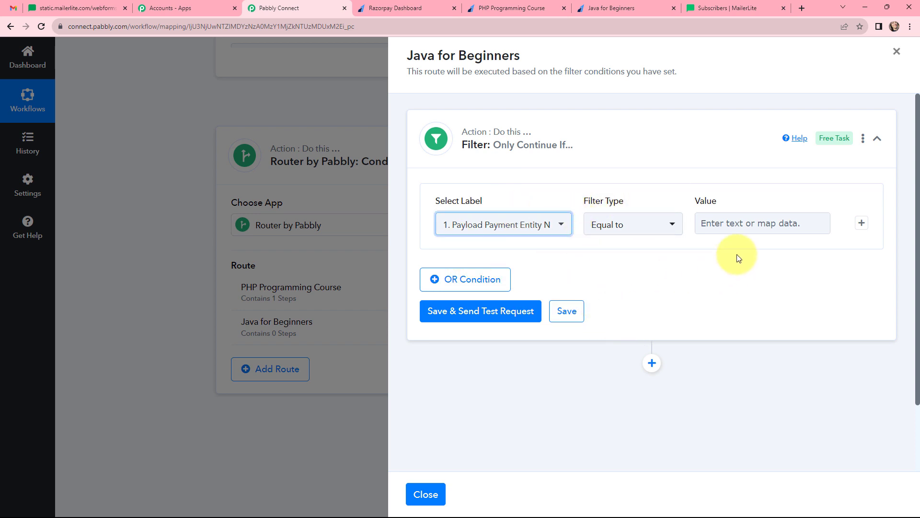
click(746, 224)
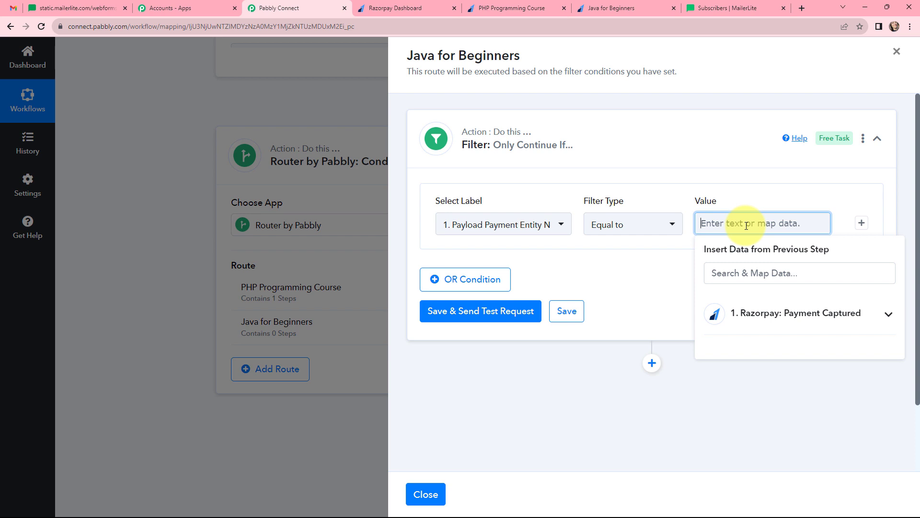
text(Java for Beginners)
click(668, 267)
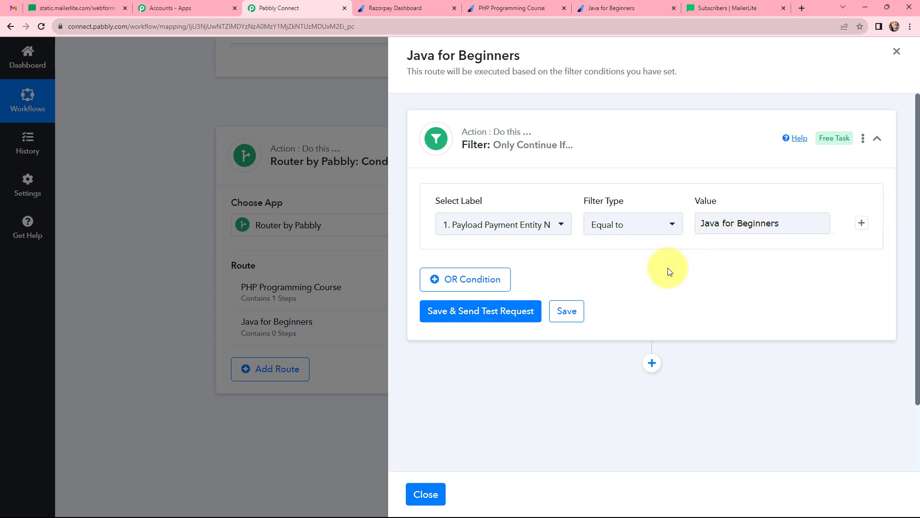
click(473, 312)
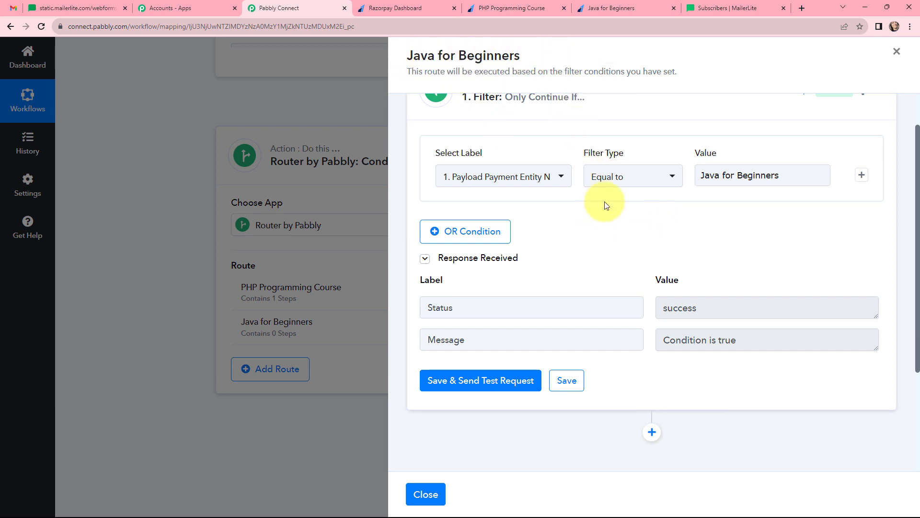
scroll(606, 203, down, 2)
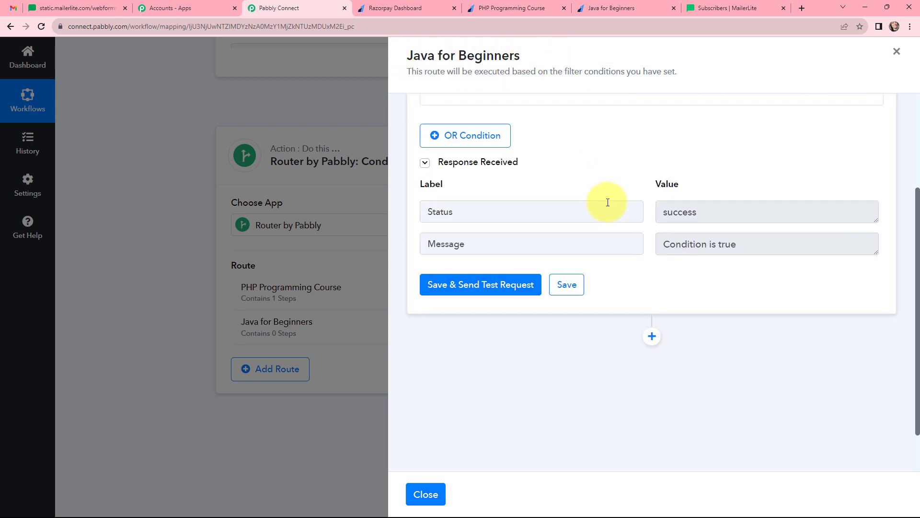
Step: Add a MailerLite Classic 'Add or Update Subscriber in the Group' action to the Java route and connect it
click(651, 337)
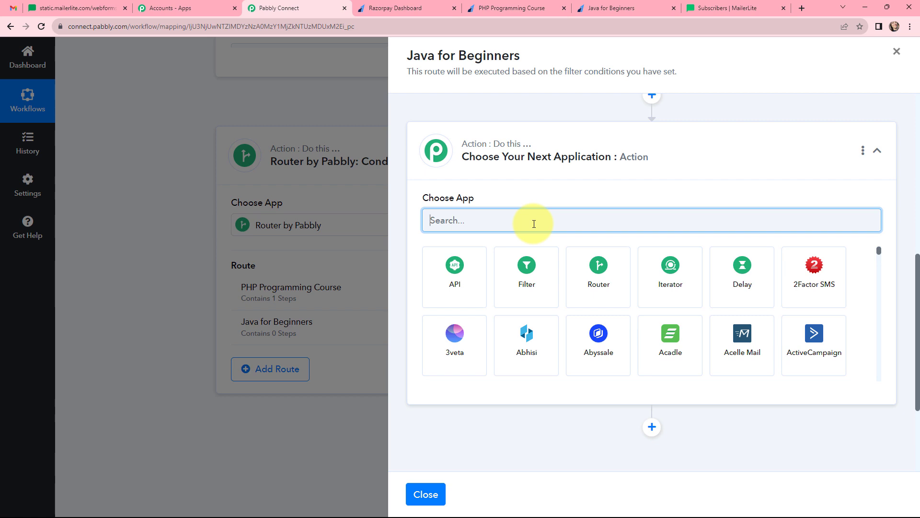
text(mail)
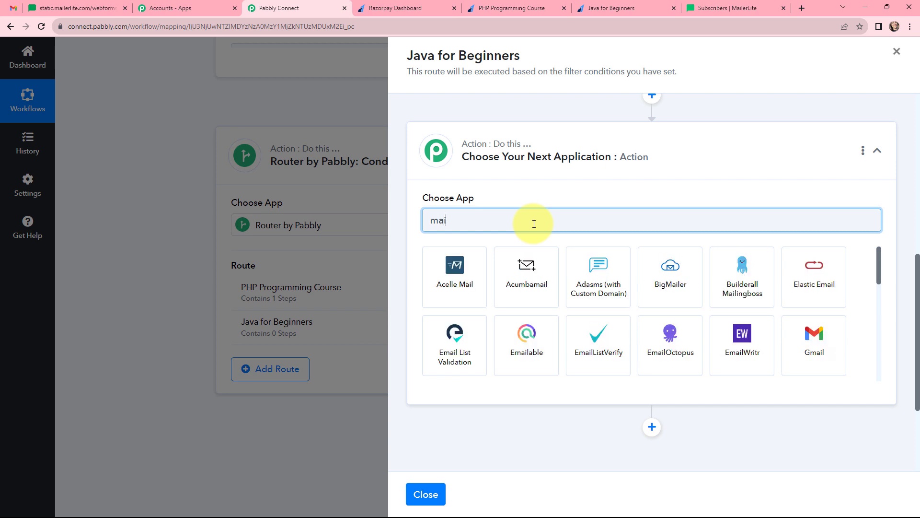
text(er)
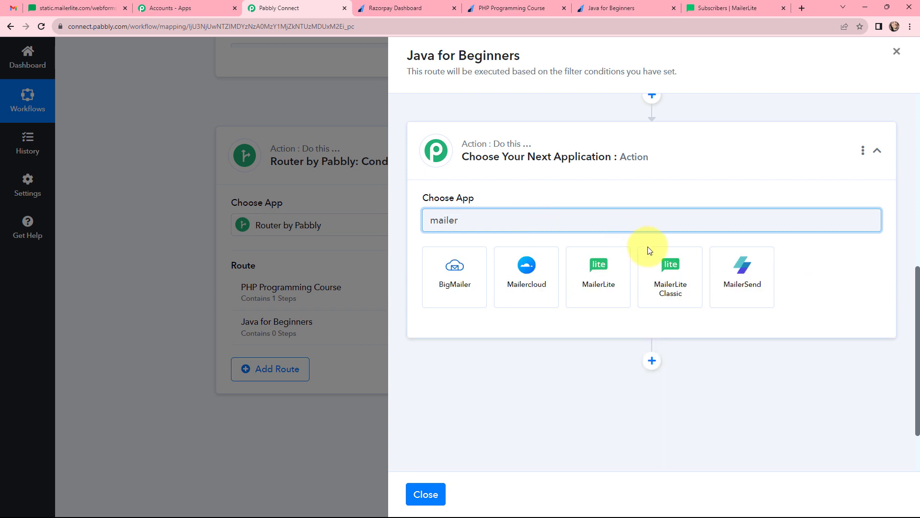
click(670, 267)
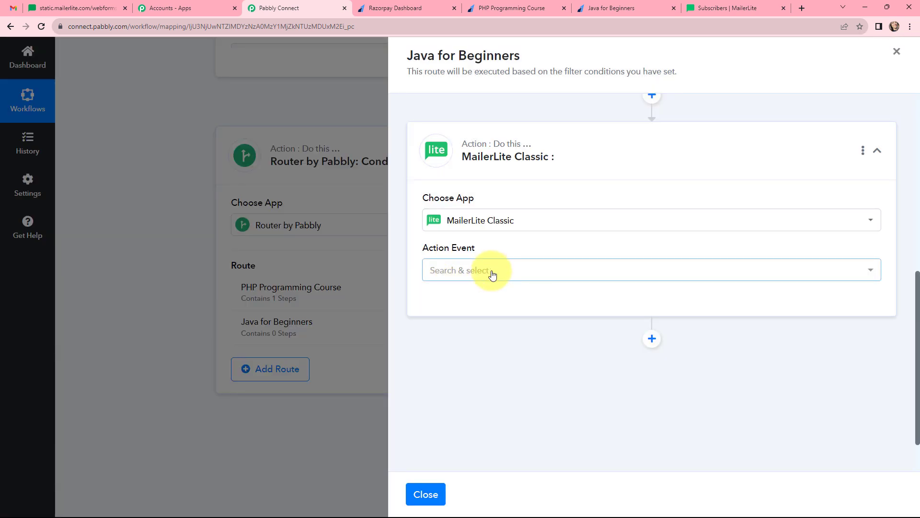
click(492, 274)
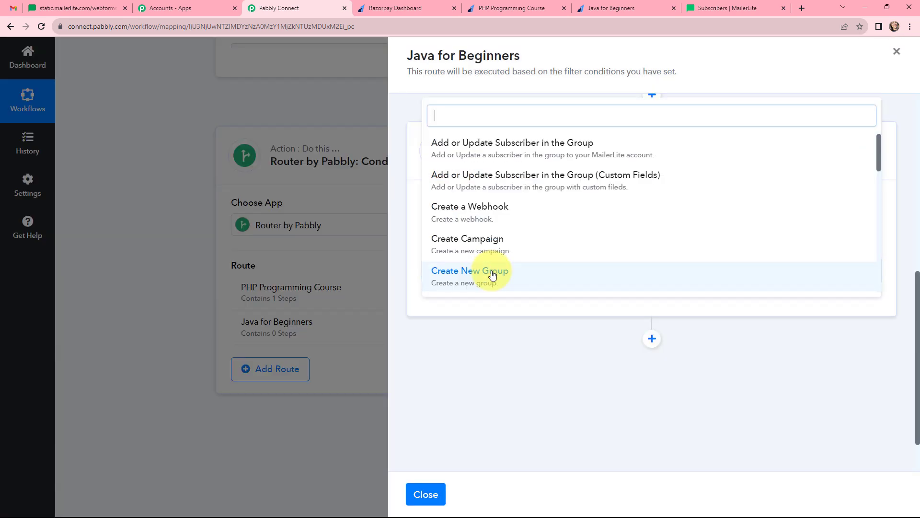
click(481, 149)
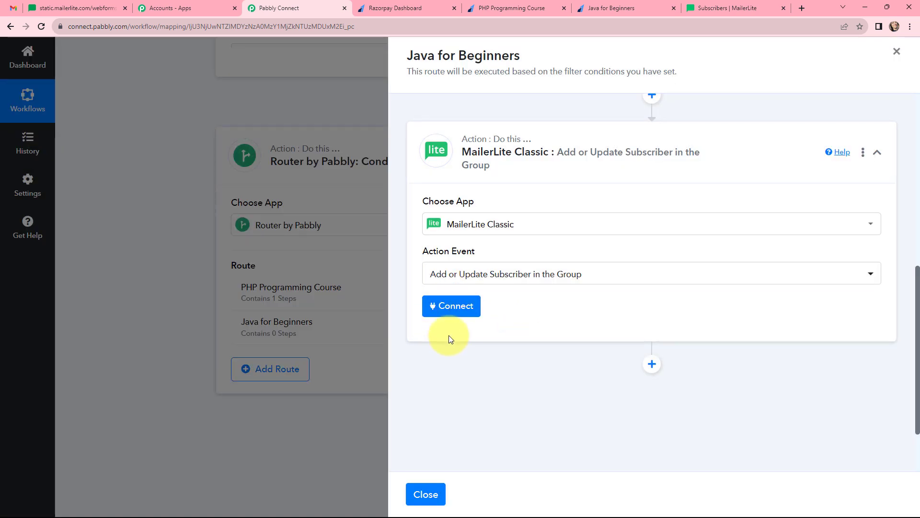
click(452, 311)
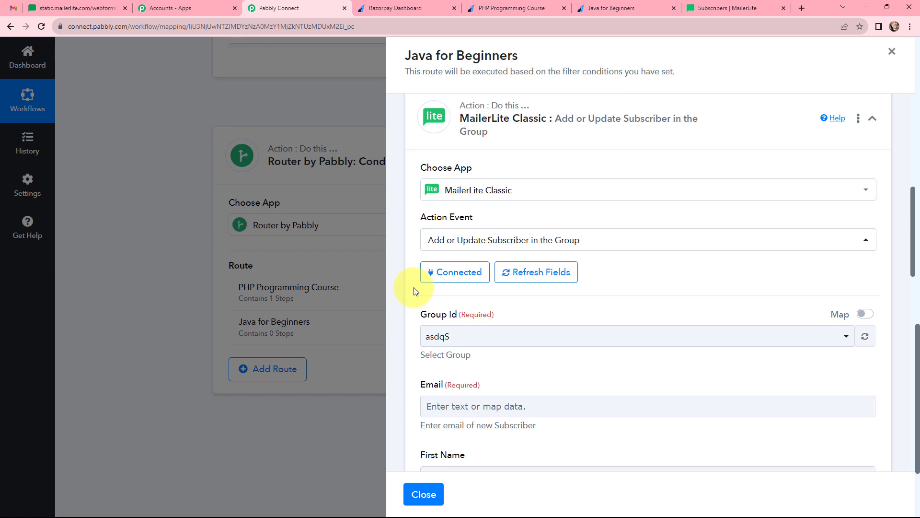
Step: Check that the Java for Beginners group exists in MailerLite's Groups list, then return to Pabbly
scroll(626, 235, down, 2)
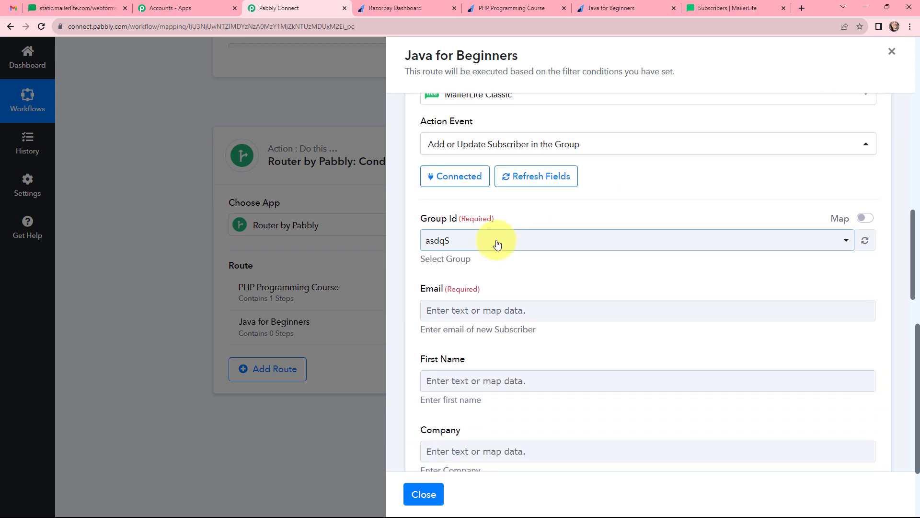
click(711, 7)
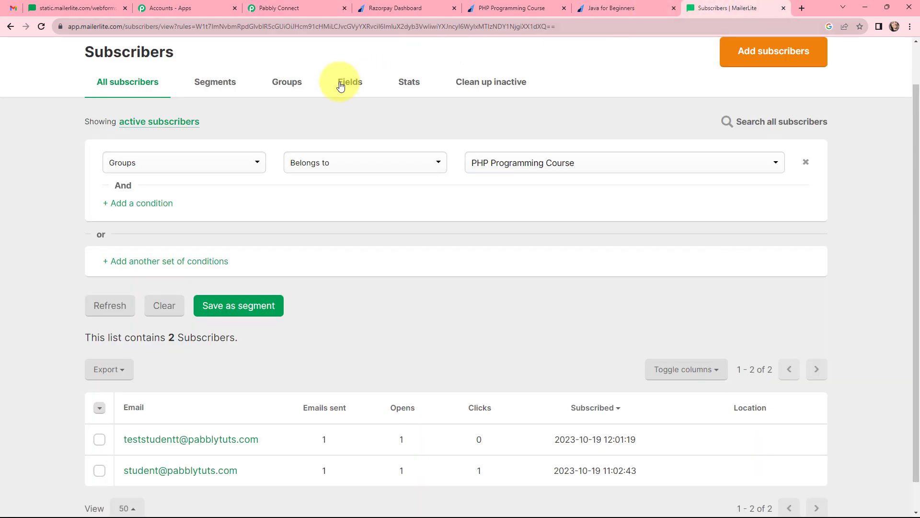
click(297, 84)
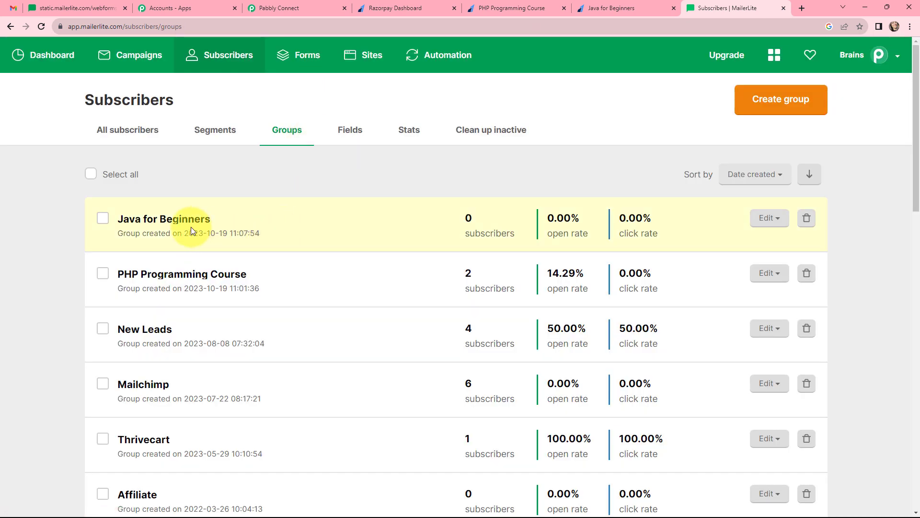
click(323, 5)
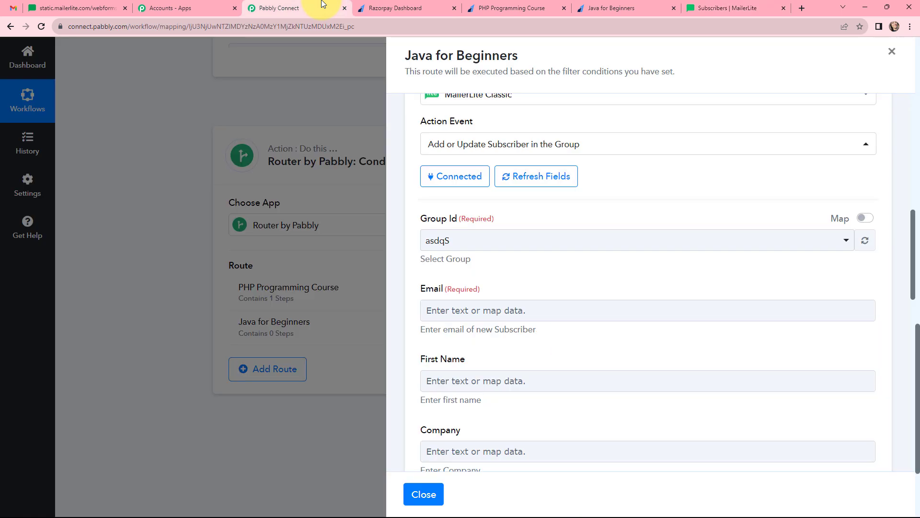
Step: Set the MailerLite step's Group Id to Java for Beginners
click(465, 240)
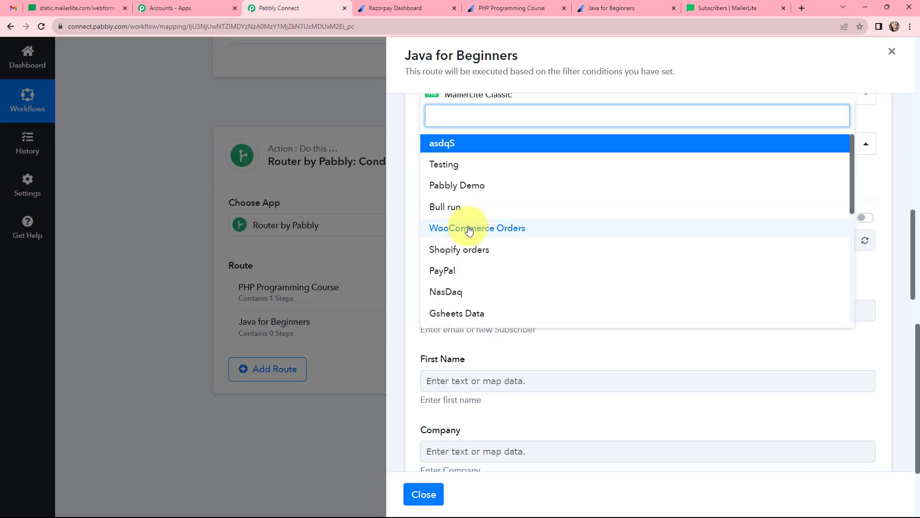
text(jav)
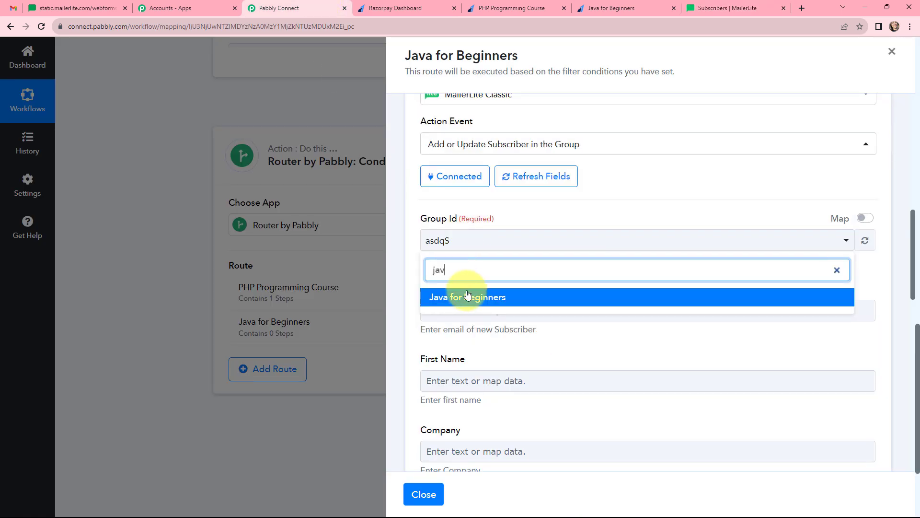
click(468, 296)
Step: Map the Razorpay Notes Email into the subscriber's Email field
scroll(473, 274, down, 1)
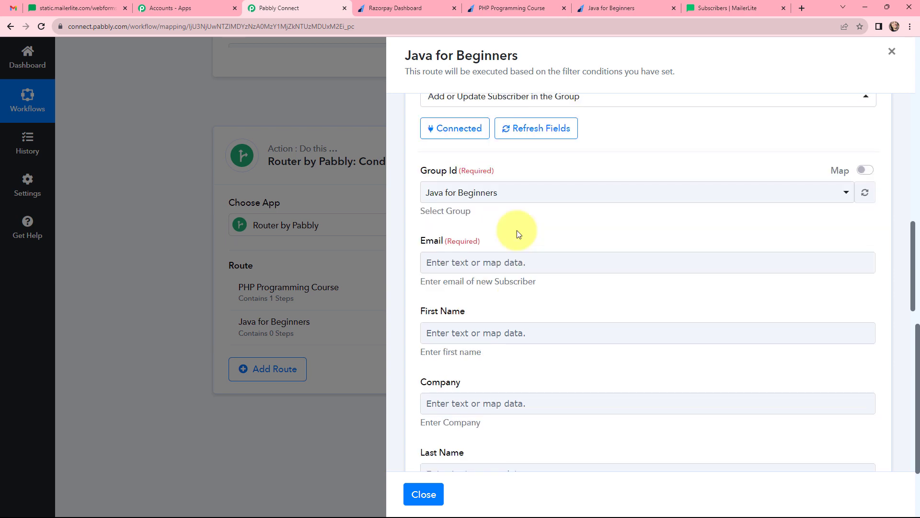
click(518, 261)
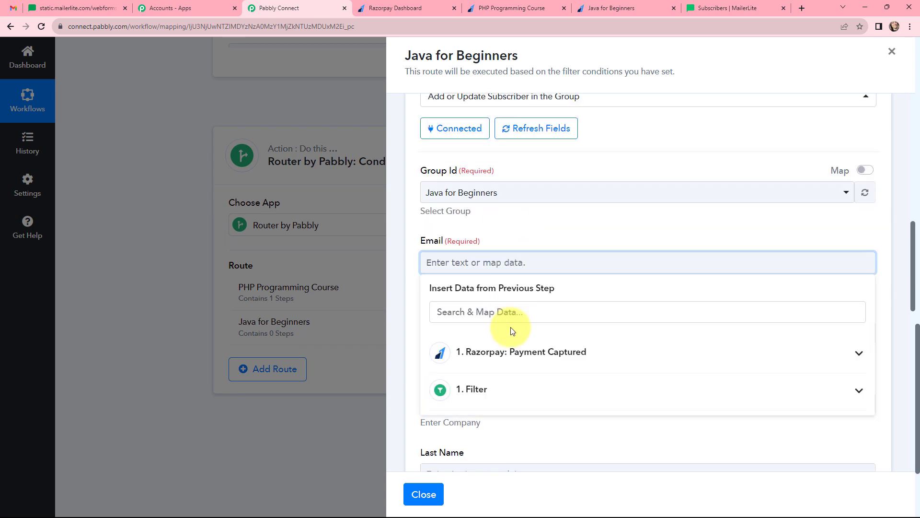
click(510, 351)
click(506, 313)
text(ema)
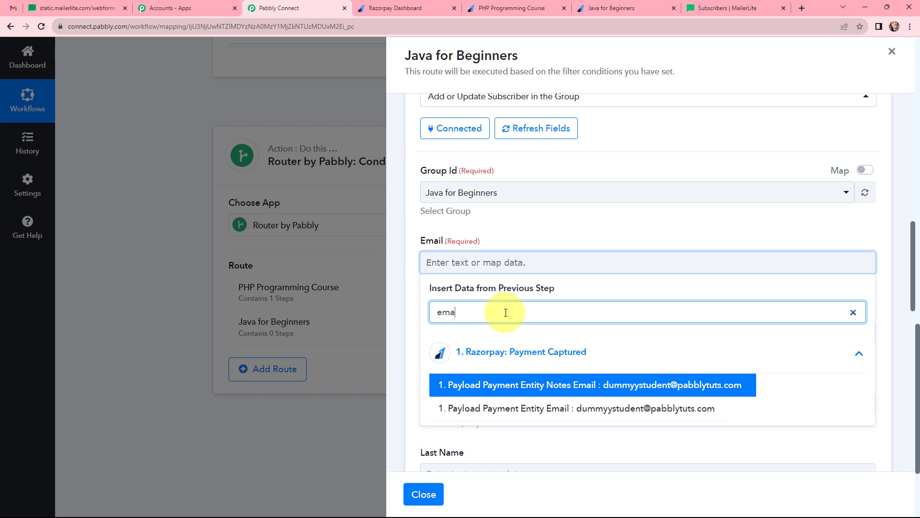
click(595, 384)
Step: Map Notes First Name and Notes Last Name into the First Name and Last Name fields
scroll(570, 222, down, 3)
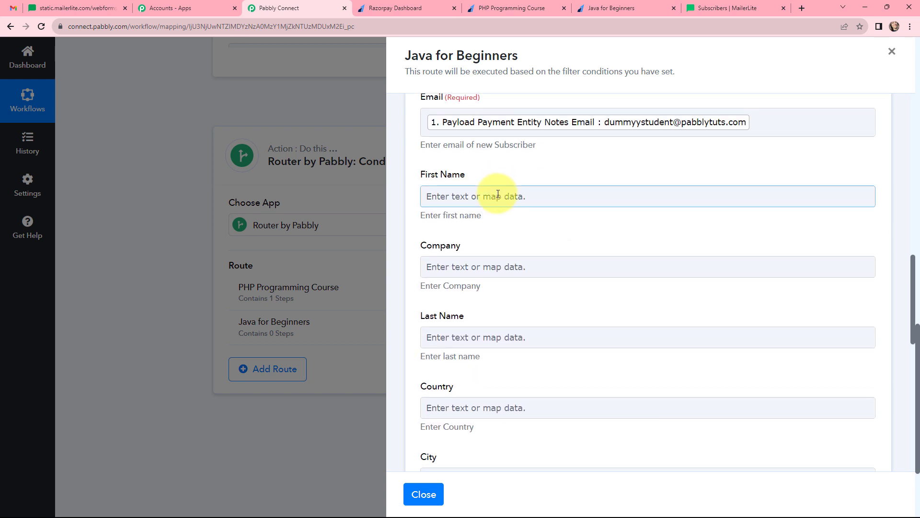
click(592, 195)
click(557, 240)
text(first)
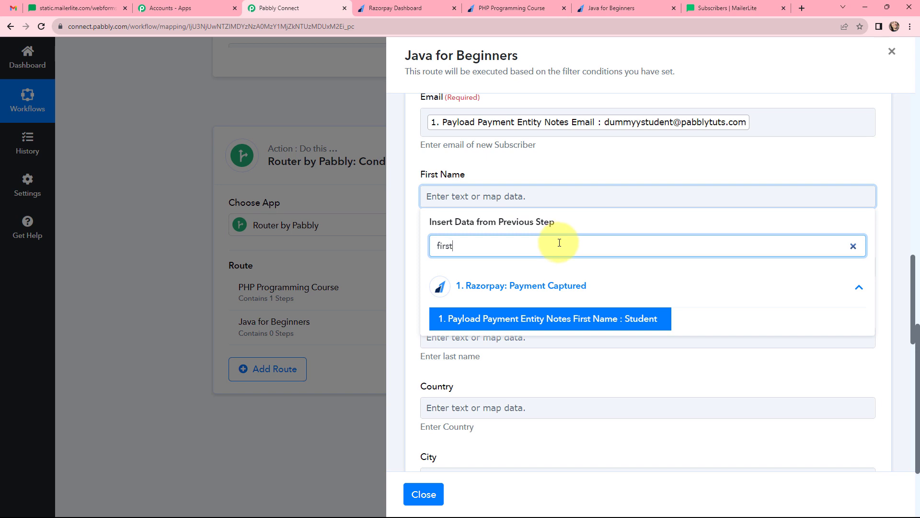
click(518, 321)
click(539, 179)
scroll(548, 200, down, 3)
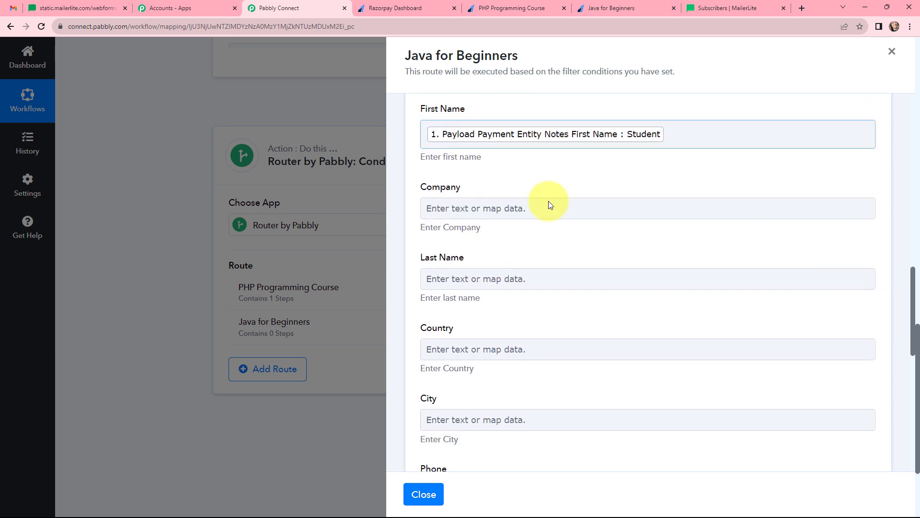
click(549, 200)
click(528, 283)
click(530, 244)
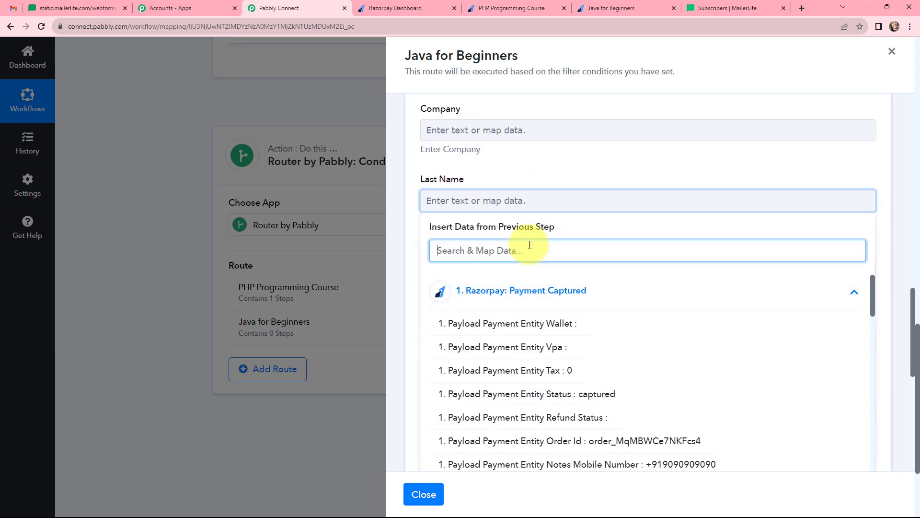
text(last)
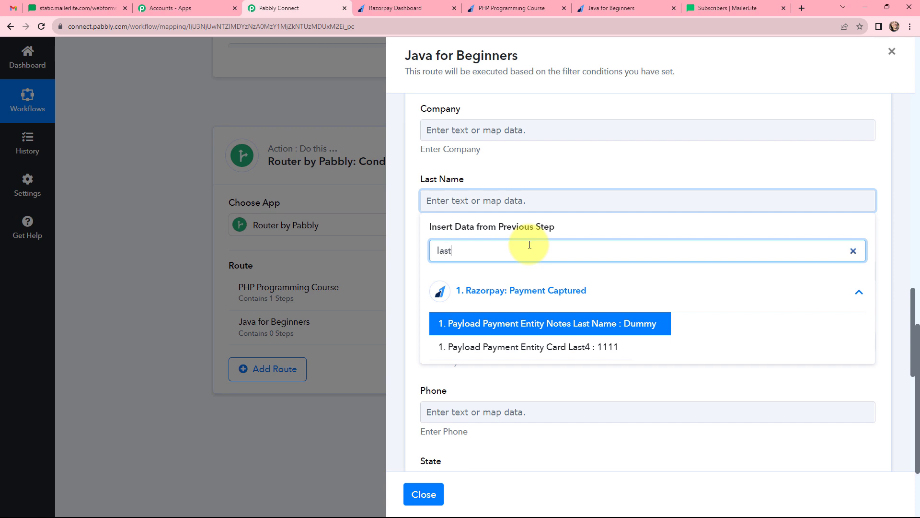
click(565, 328)
click(554, 163)
Step: Map the Razorpay Notes Mobile Number into the subscriber's Phone field
scroll(553, 162, down, 3)
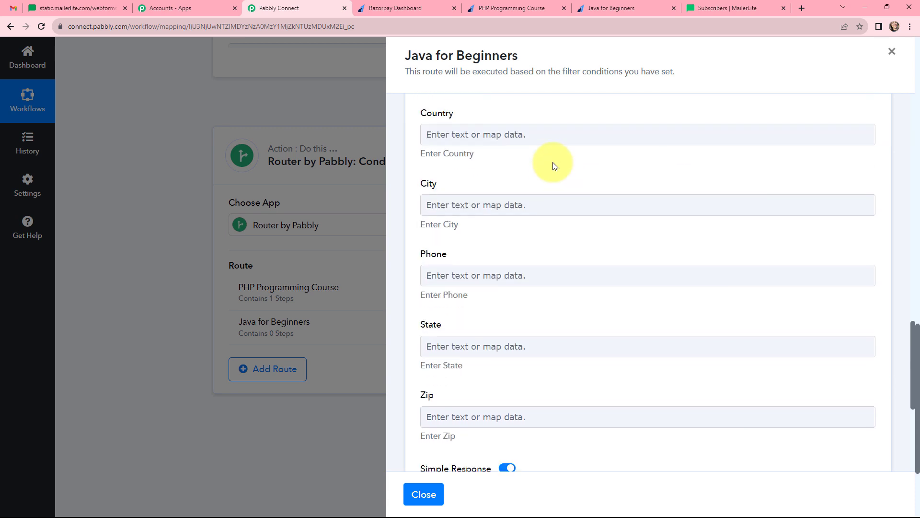
click(498, 273)
click(494, 364)
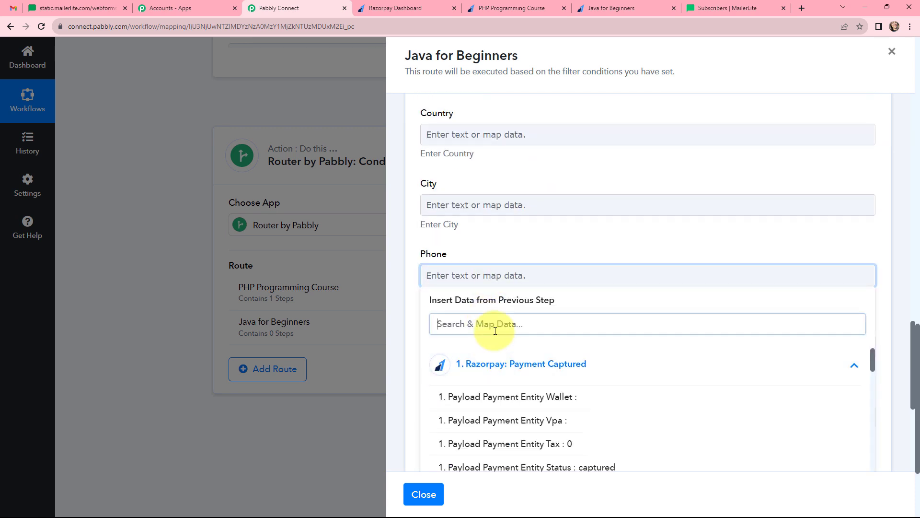
click(498, 323)
text(9)
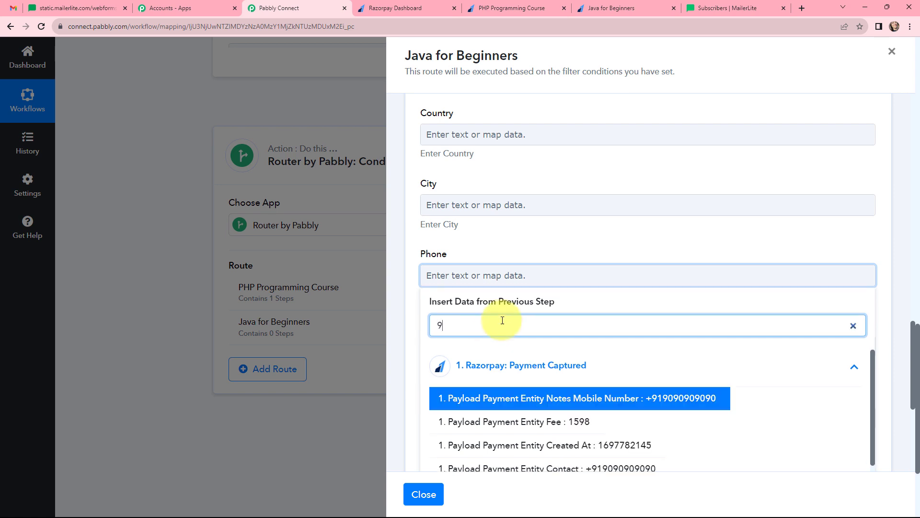
click(614, 400)
click(540, 250)
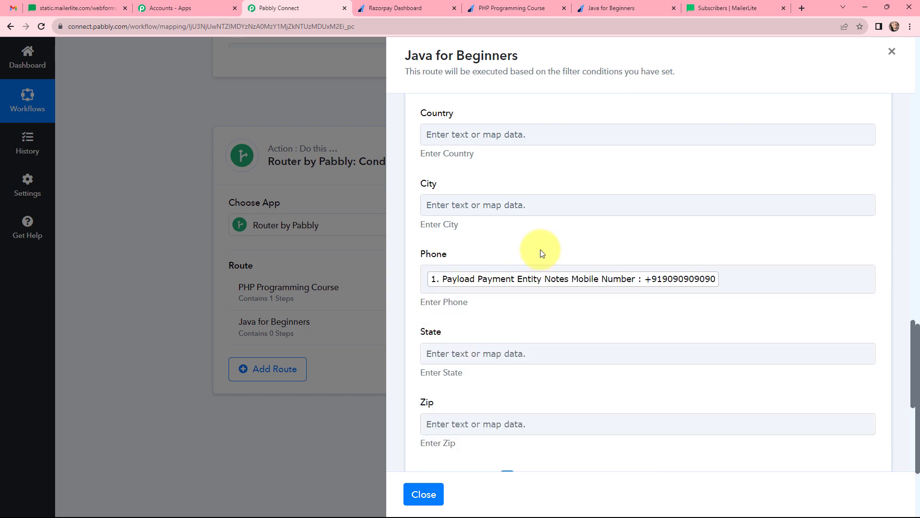
scroll(541, 249, down, 4)
scroll(528, 205, up, 5)
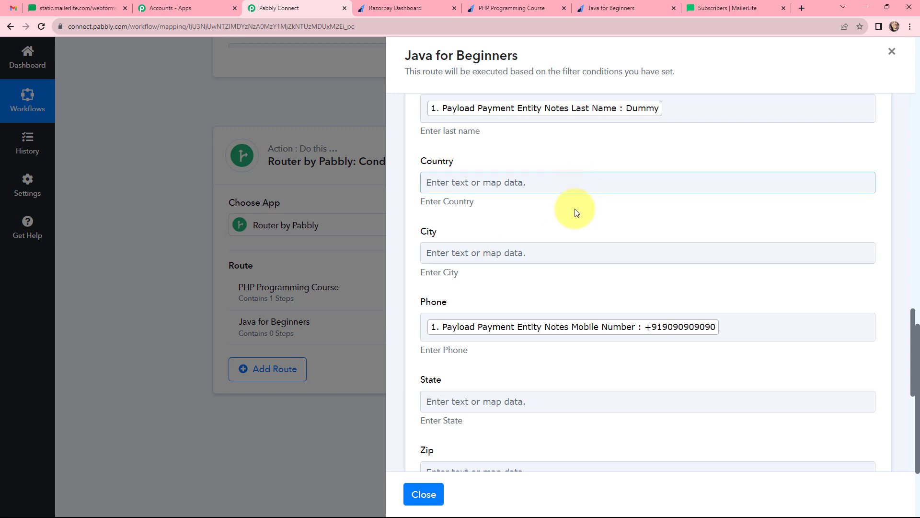
scroll(569, 238, down, 1)
scroll(568, 237, down, 5)
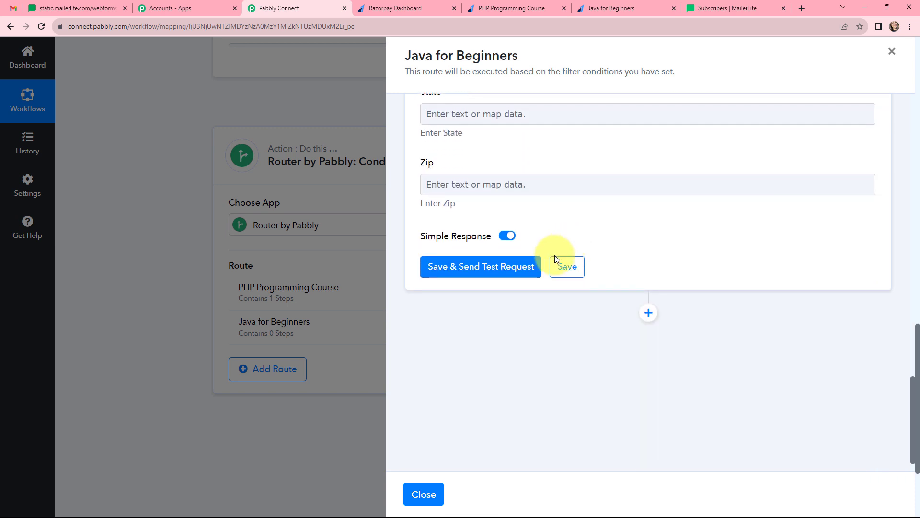
Step: Save and test the MailerLite step, checking the returned subscriber Id, name and email
click(473, 268)
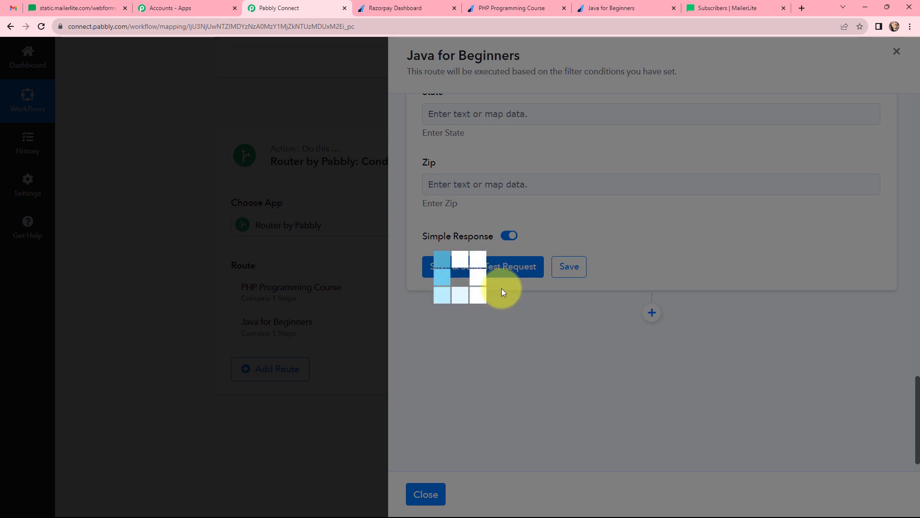
scroll(680, 201, down, 1)
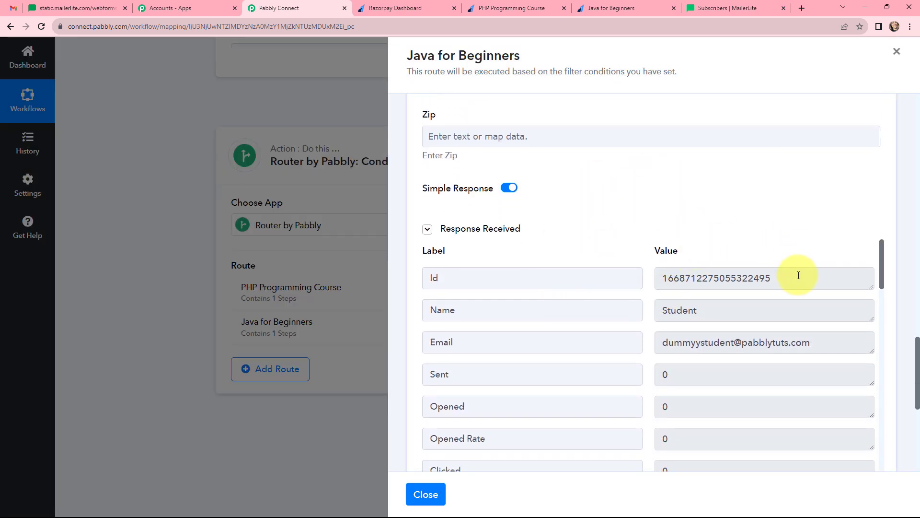
drag(795, 277, 652, 280)
click(647, 246)
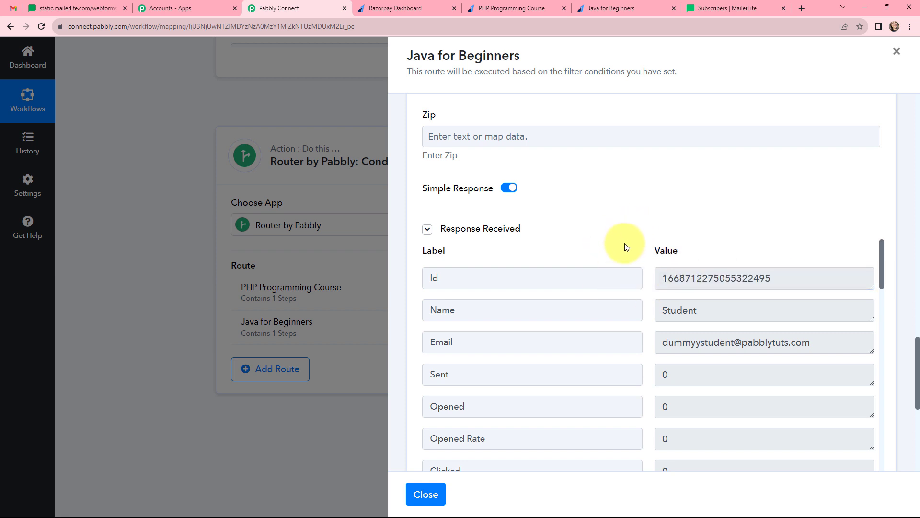
click(724, 7)
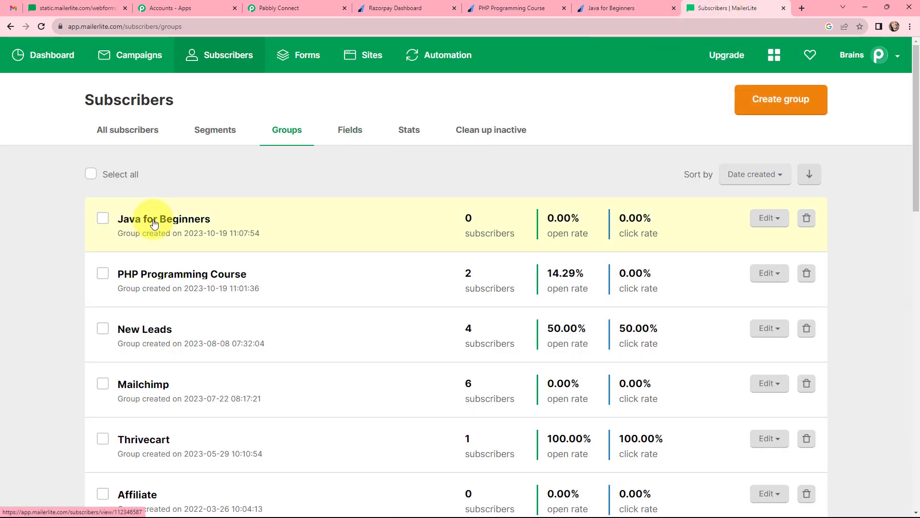
Step: Confirm the test buyer appears in MailerLite's Java for Beginners group, then return to Pabbly Connect
click(175, 224)
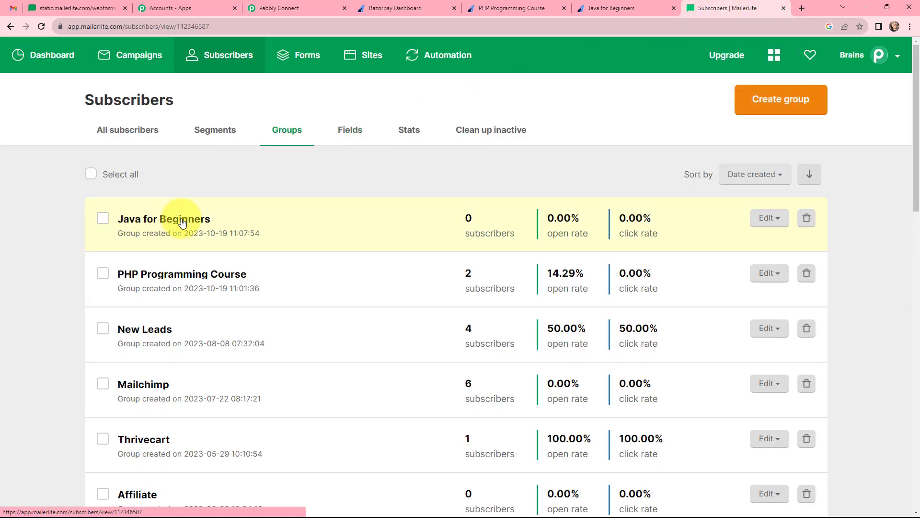
scroll(286, 188, down, 2)
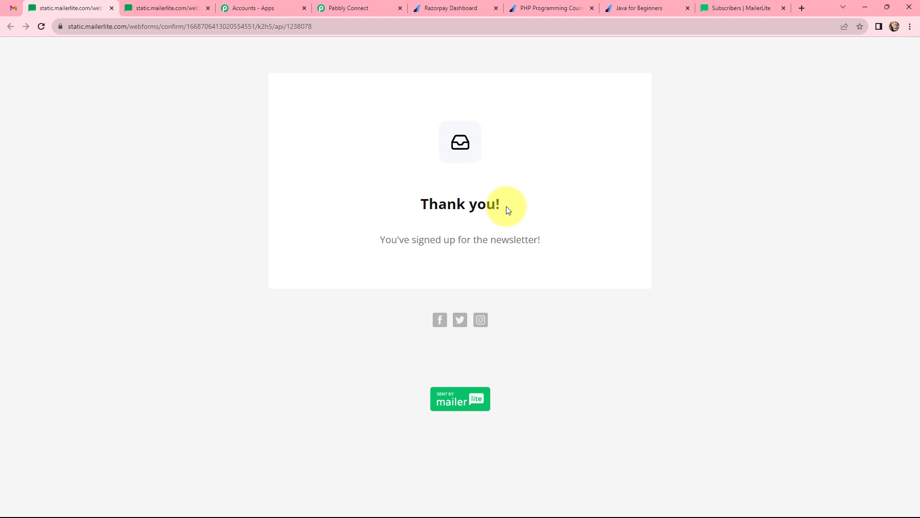
drag(506, 206, 388, 202)
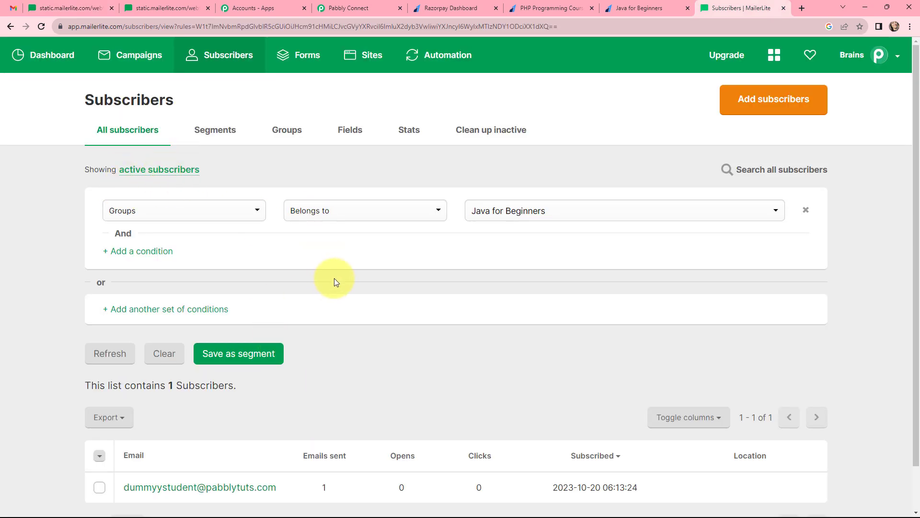
scroll(335, 275, down, 1)
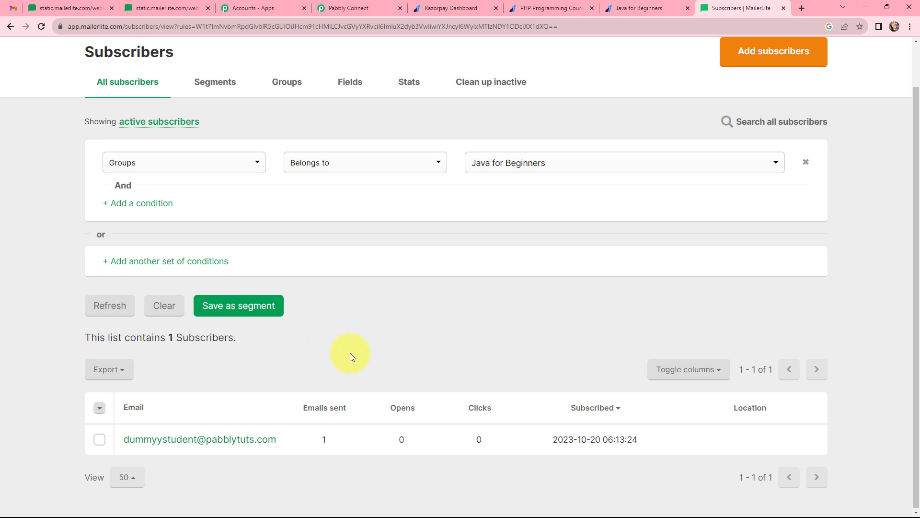
click(287, 81)
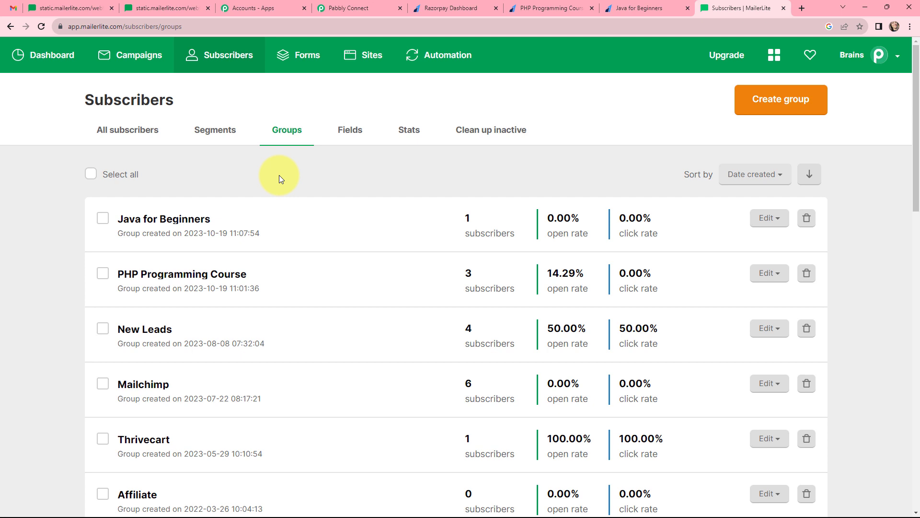
key(ctrl+4)
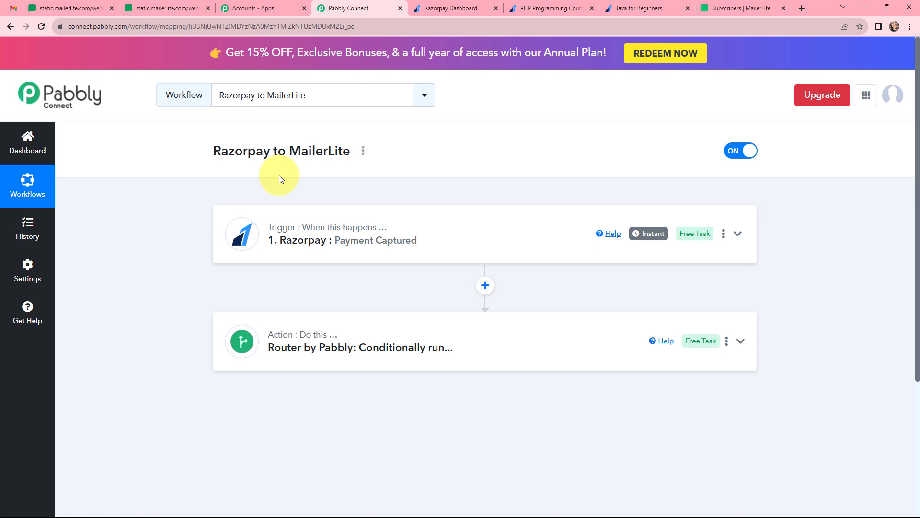